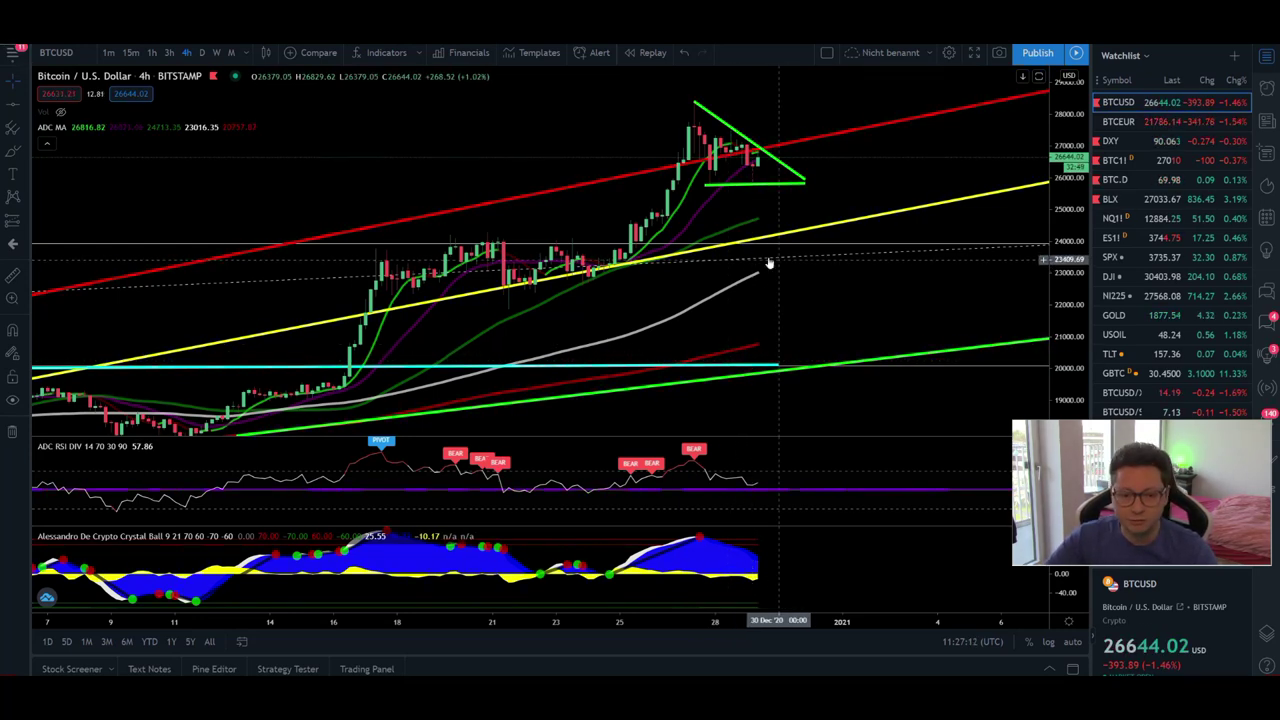
Examine the green descending triangle and the surrounding trendlines on the 4-hour BTCUSD chart.
scroll(717, 198, up, 1)
scroll(717, 198, up, 1)
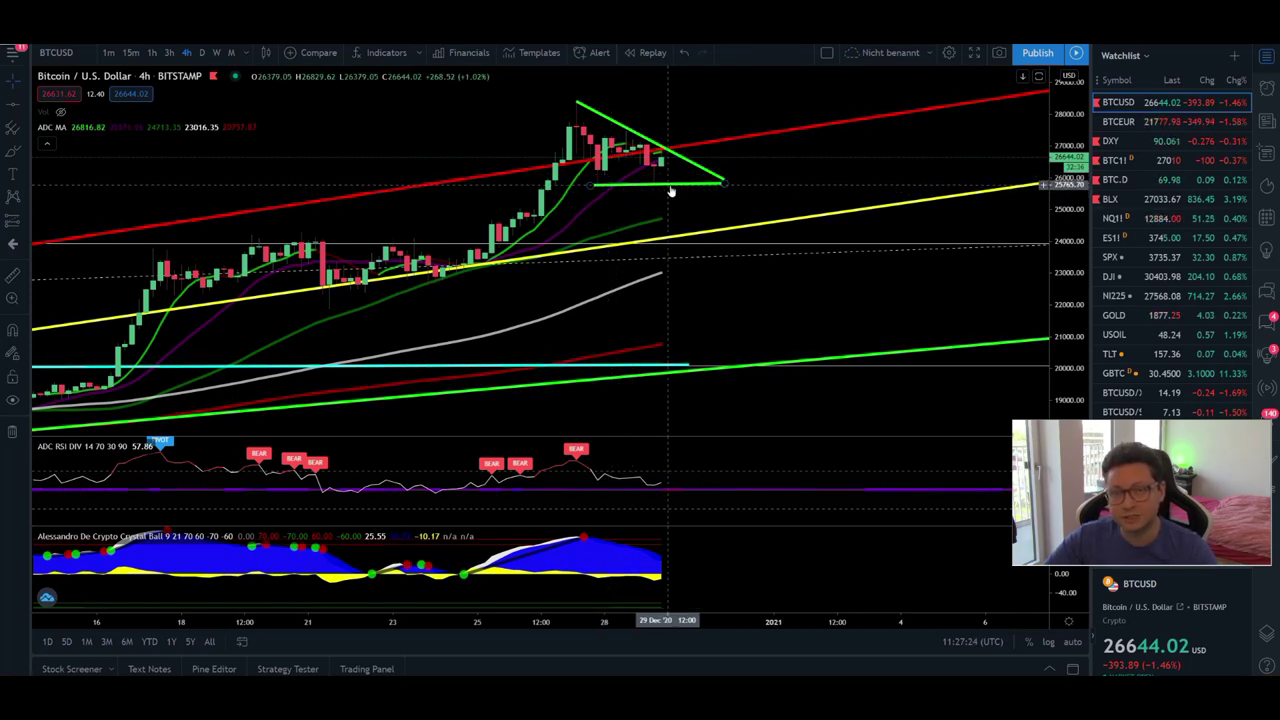
scroll(671, 190, down, 4)
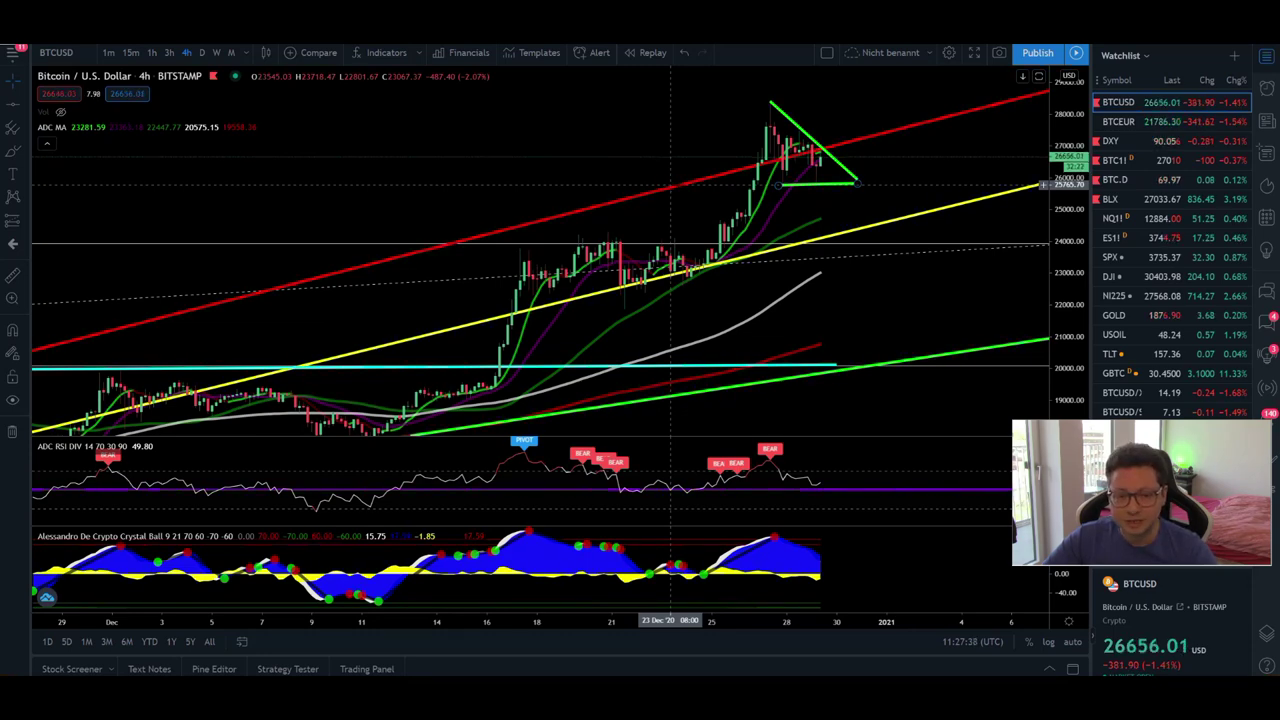
scroll(810, 175, up, 2)
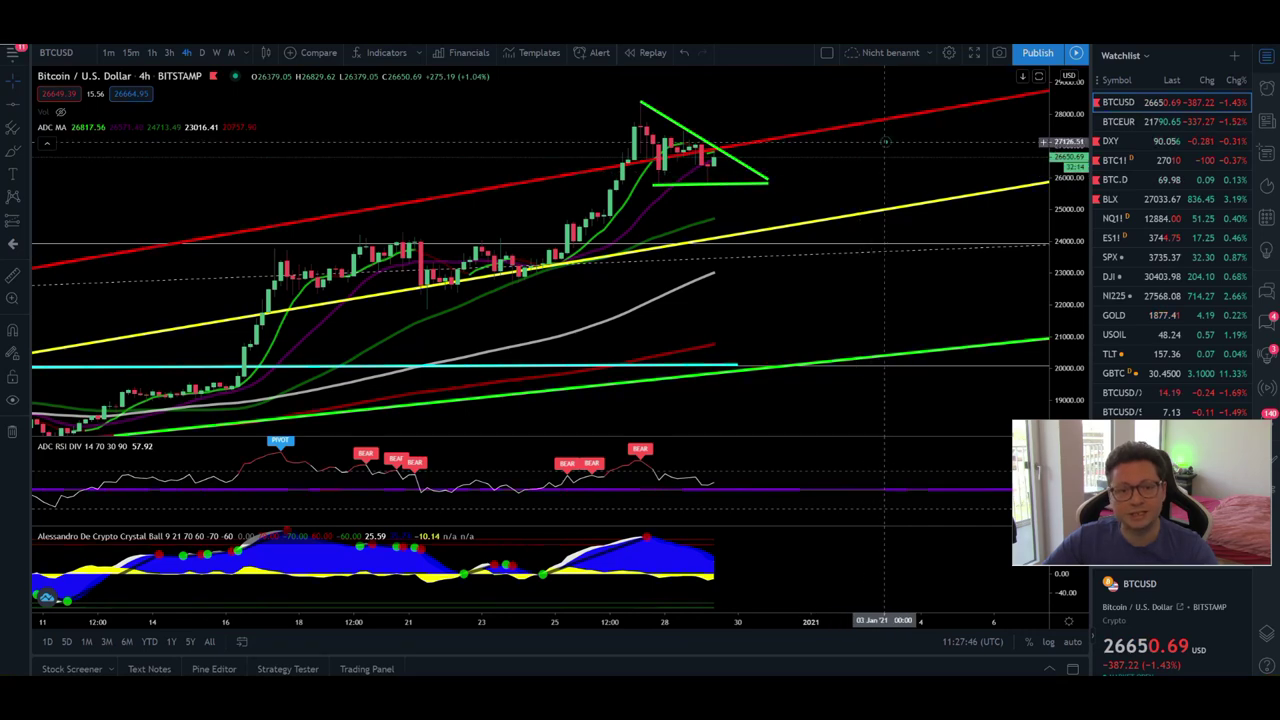
drag(880, 145, 868, 211)
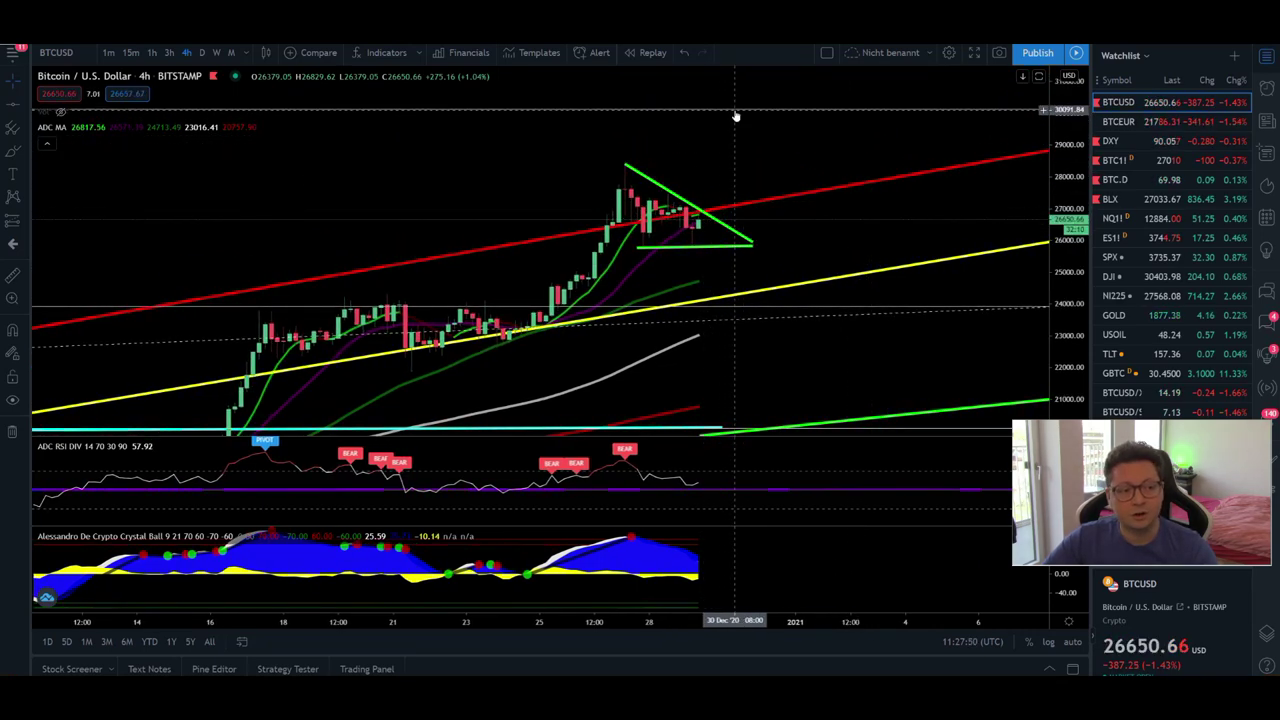
drag(711, 289, 720, 207)
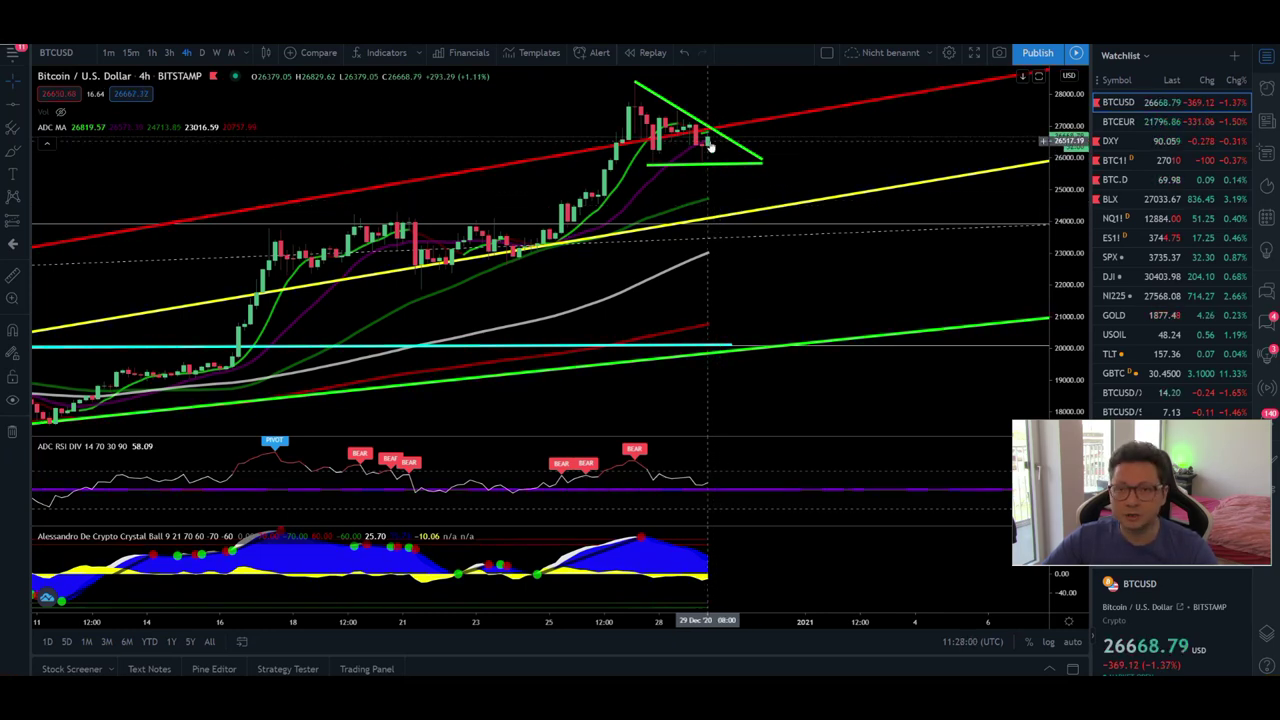
Switch to Bybit to check its 4-hour BTCUSD chart and return to the TradingView chart.
key(alt+Tab)
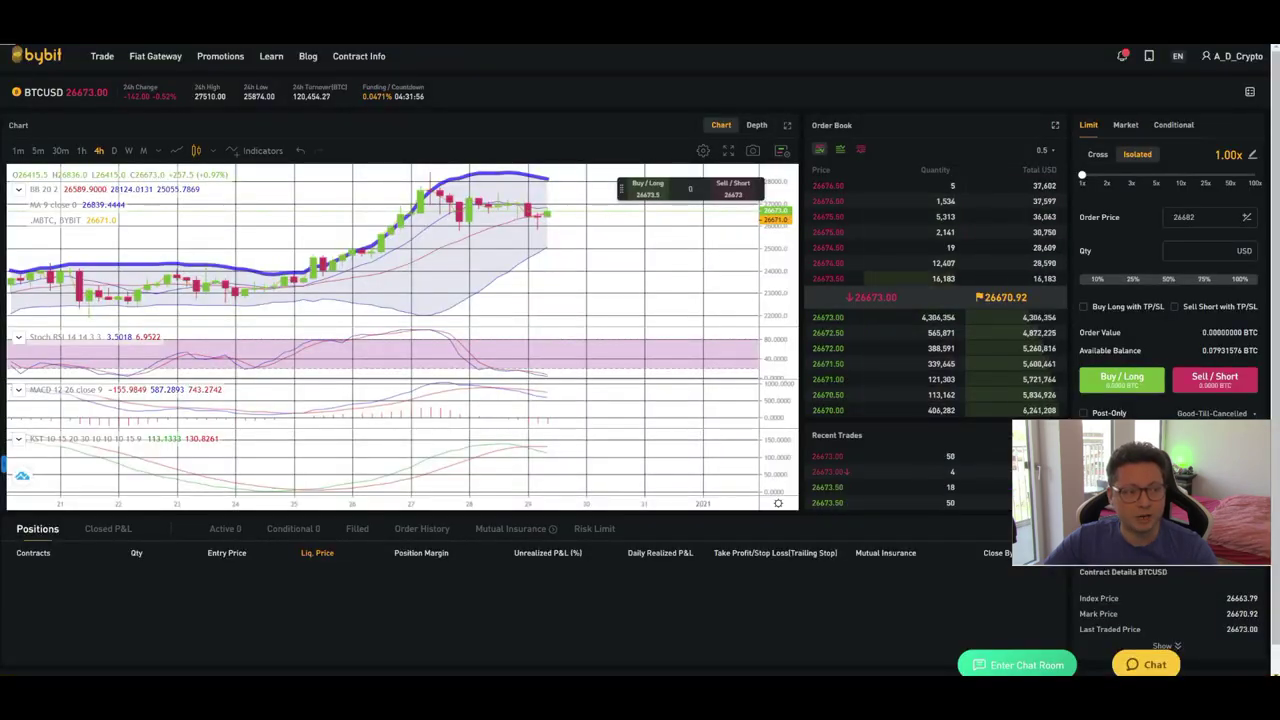
key(alt+Tab)
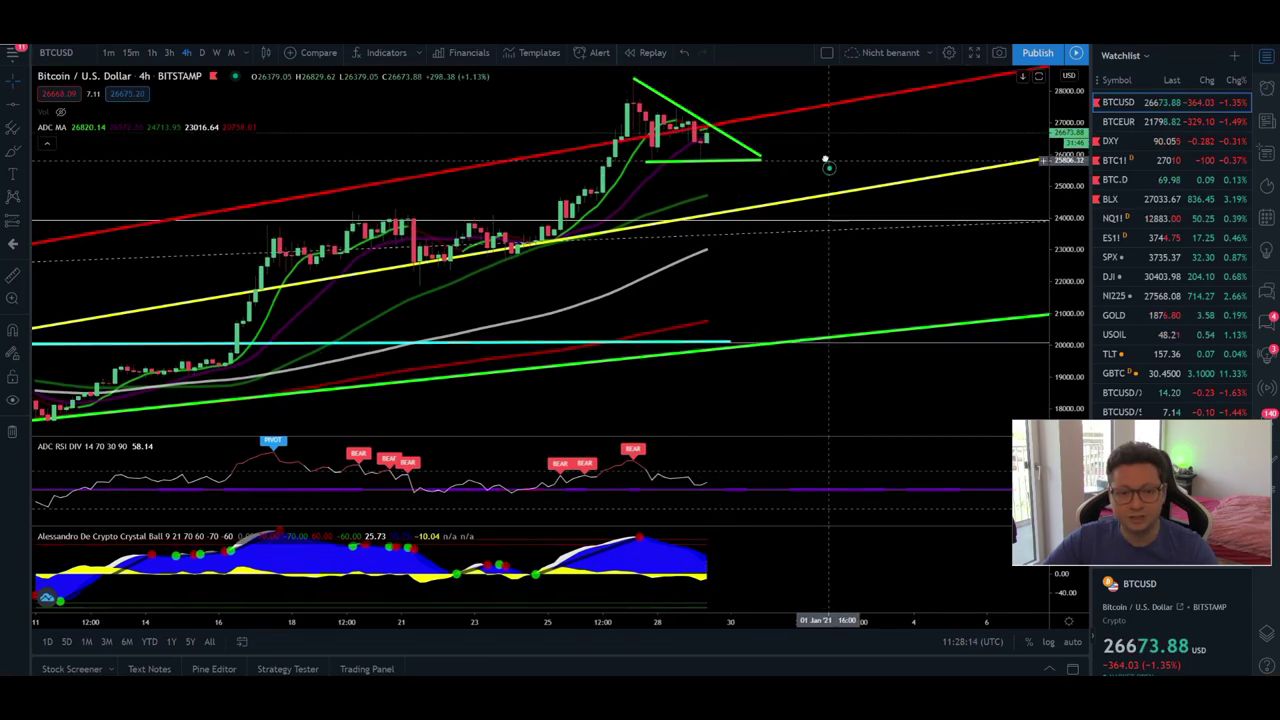
drag(826, 160, 824, 148)
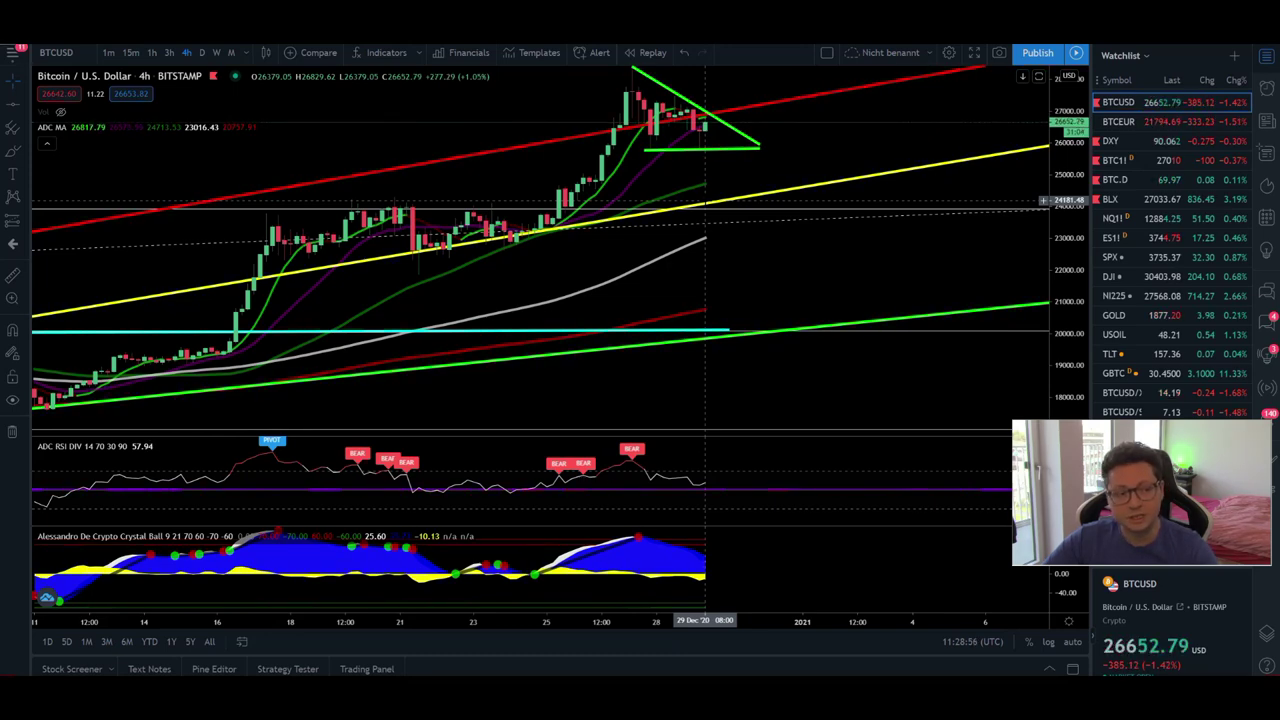
Examine the 4-hour BTCUSD moving averages and the support lines below the current price, back to late November.
drag(765, 265, 746, 195)
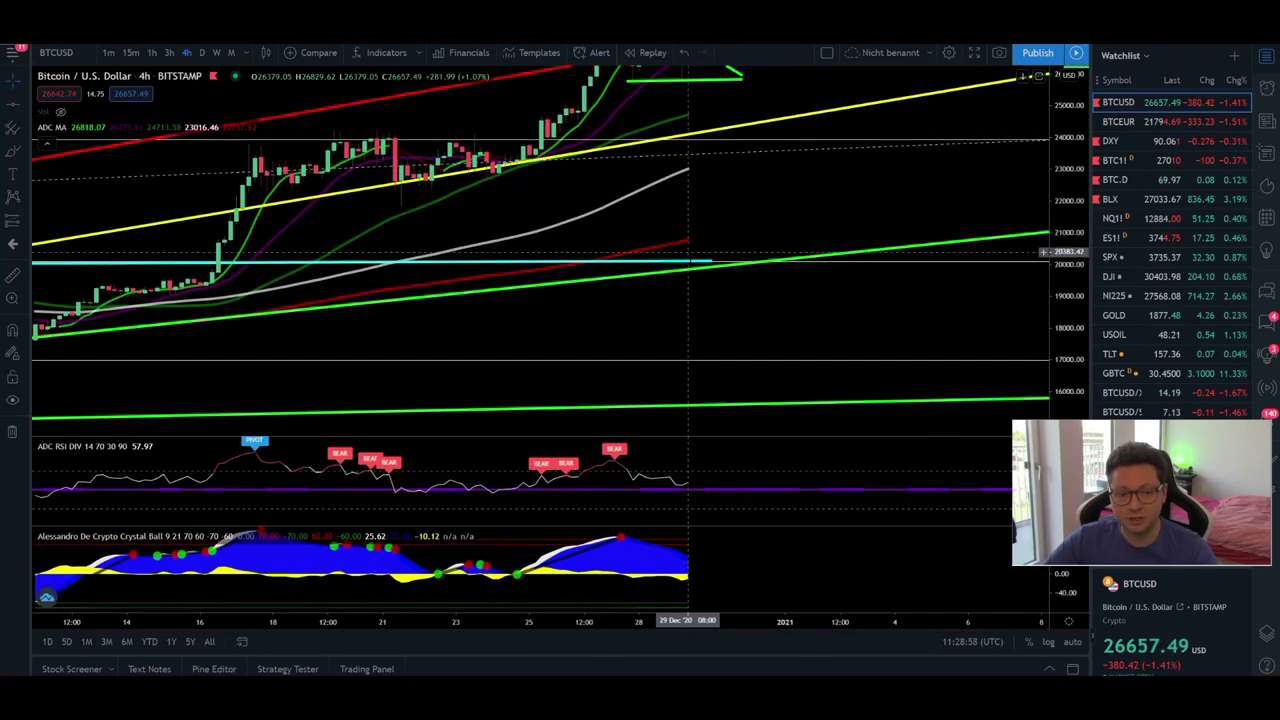
scroll(846, 213, down, 3)
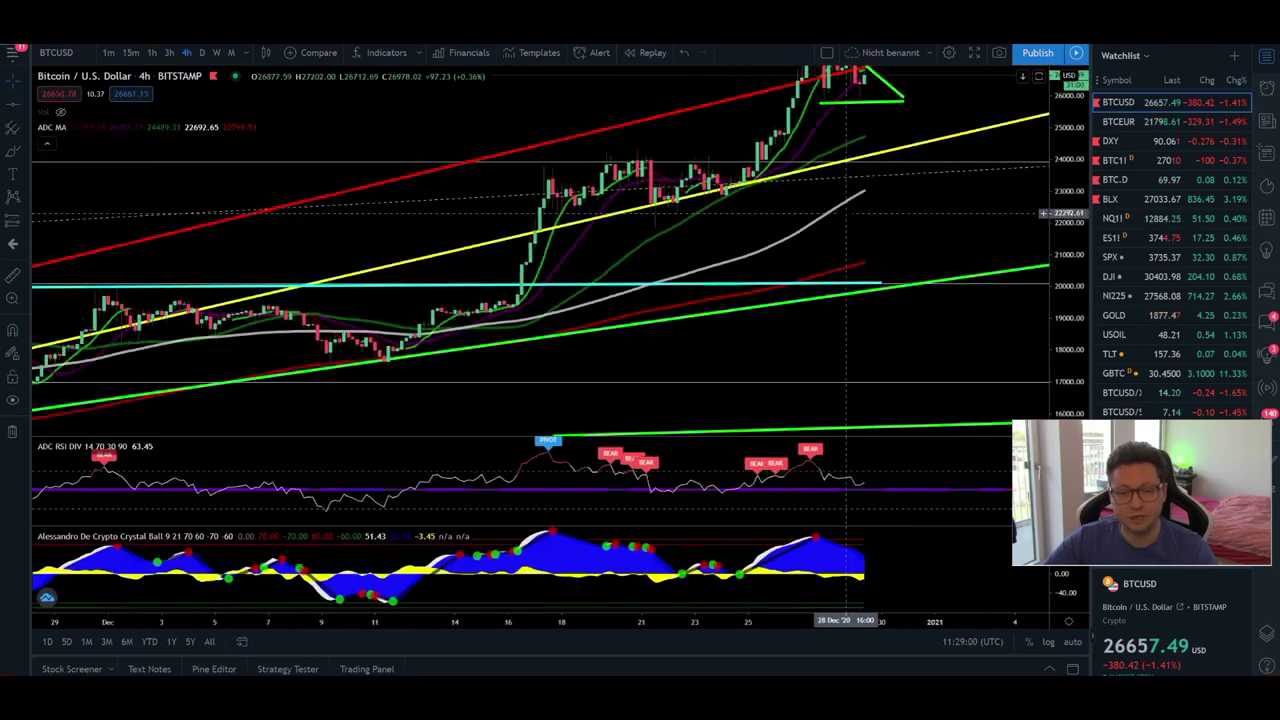
scroll(846, 213, down, 2)
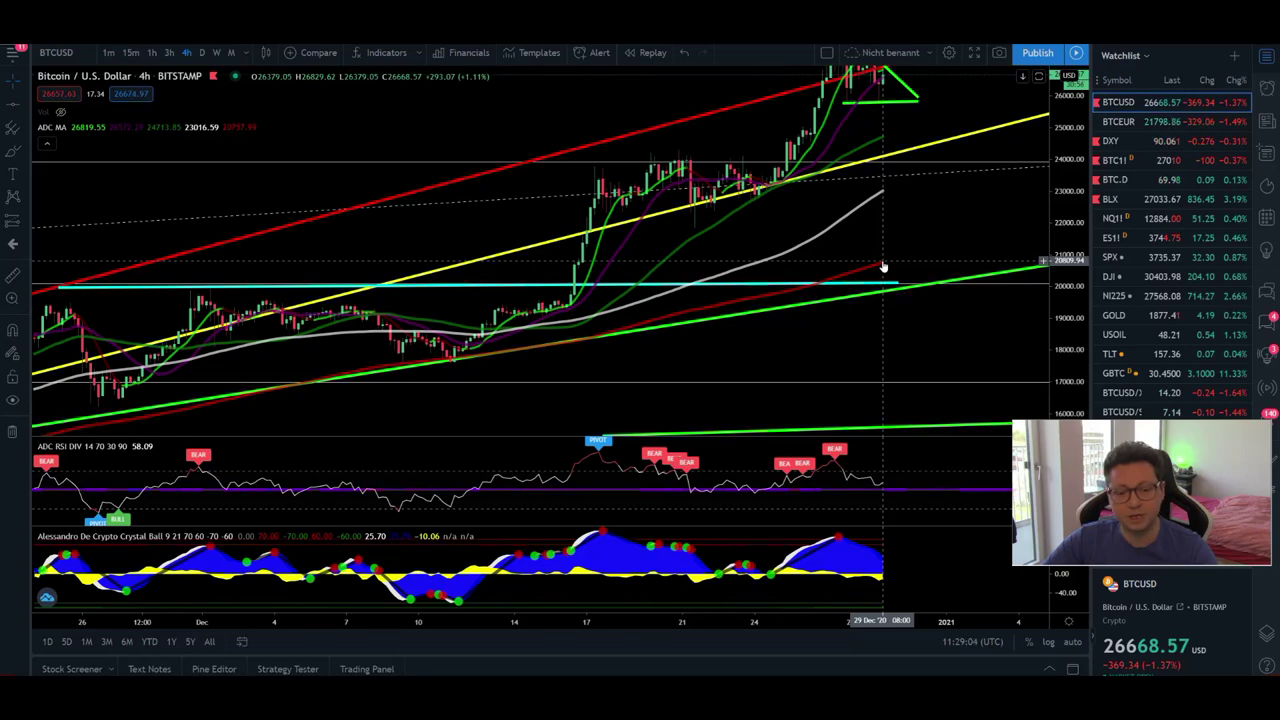
drag(966, 194, 724, 313)
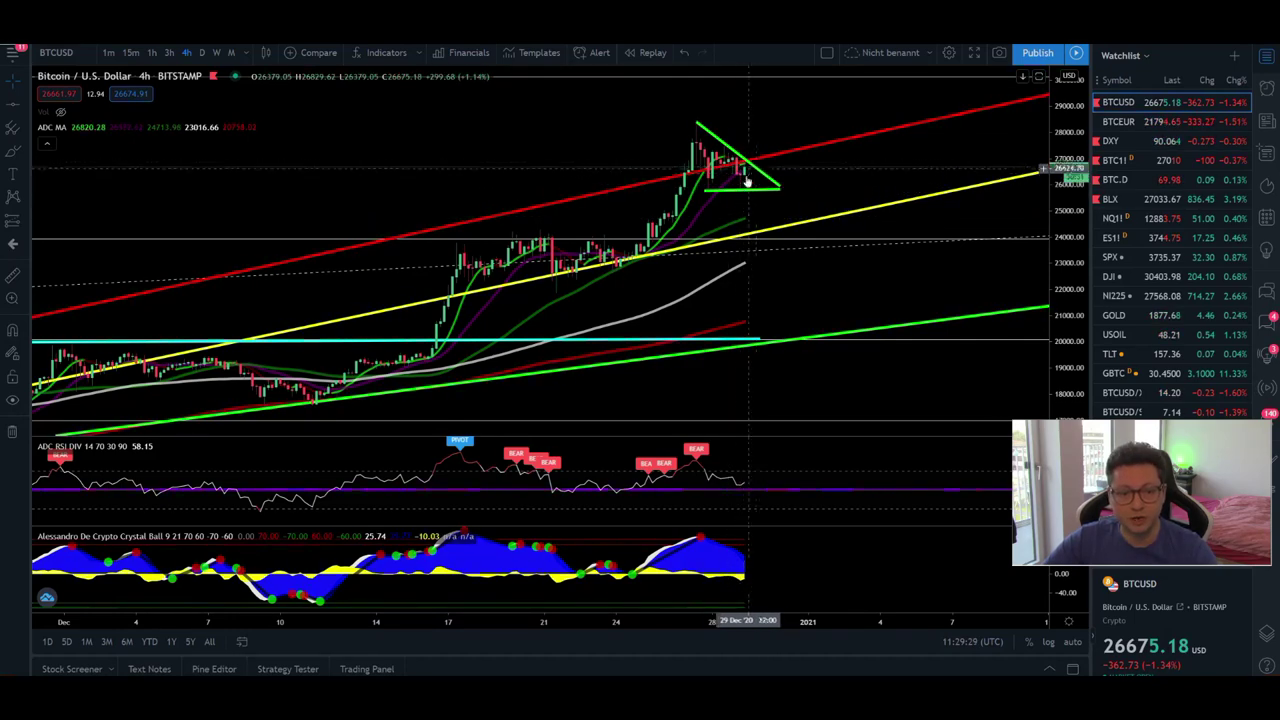
Compare the latest 4-hour candles on Bybit with the triangle on the TradingView BTCUSD chart.
key(alt+Tab)
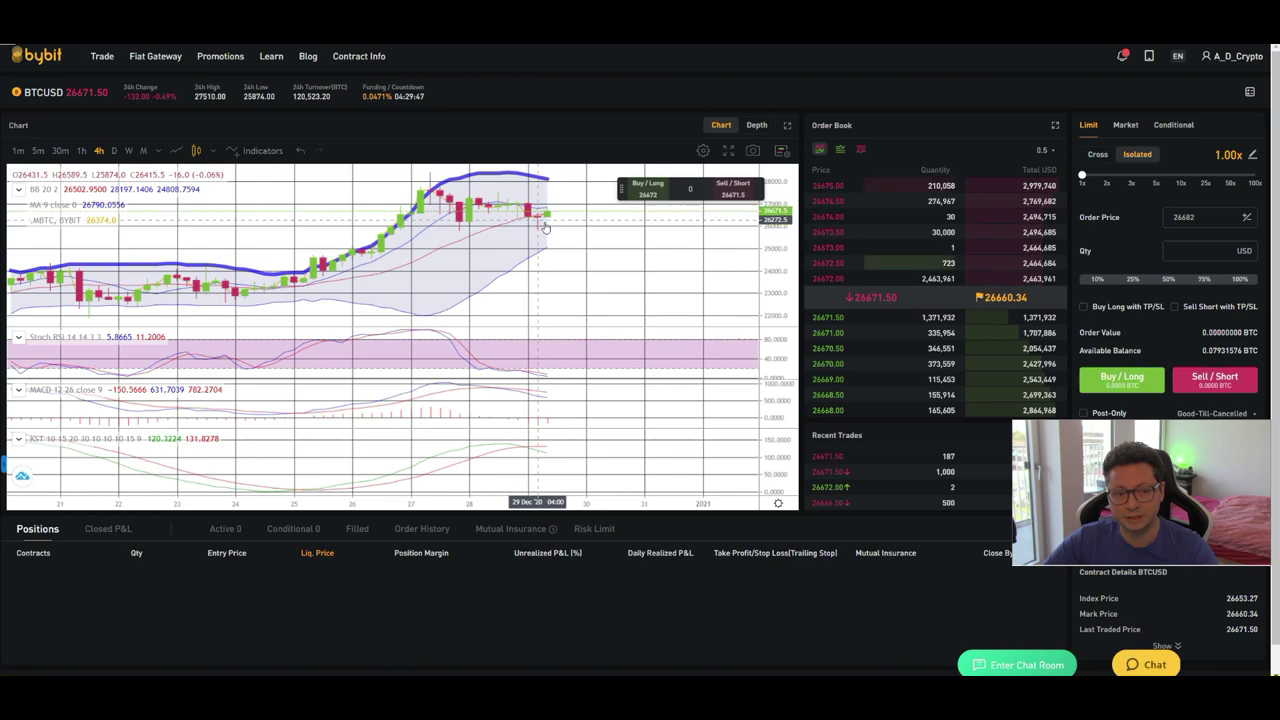
key(alt+Tab)
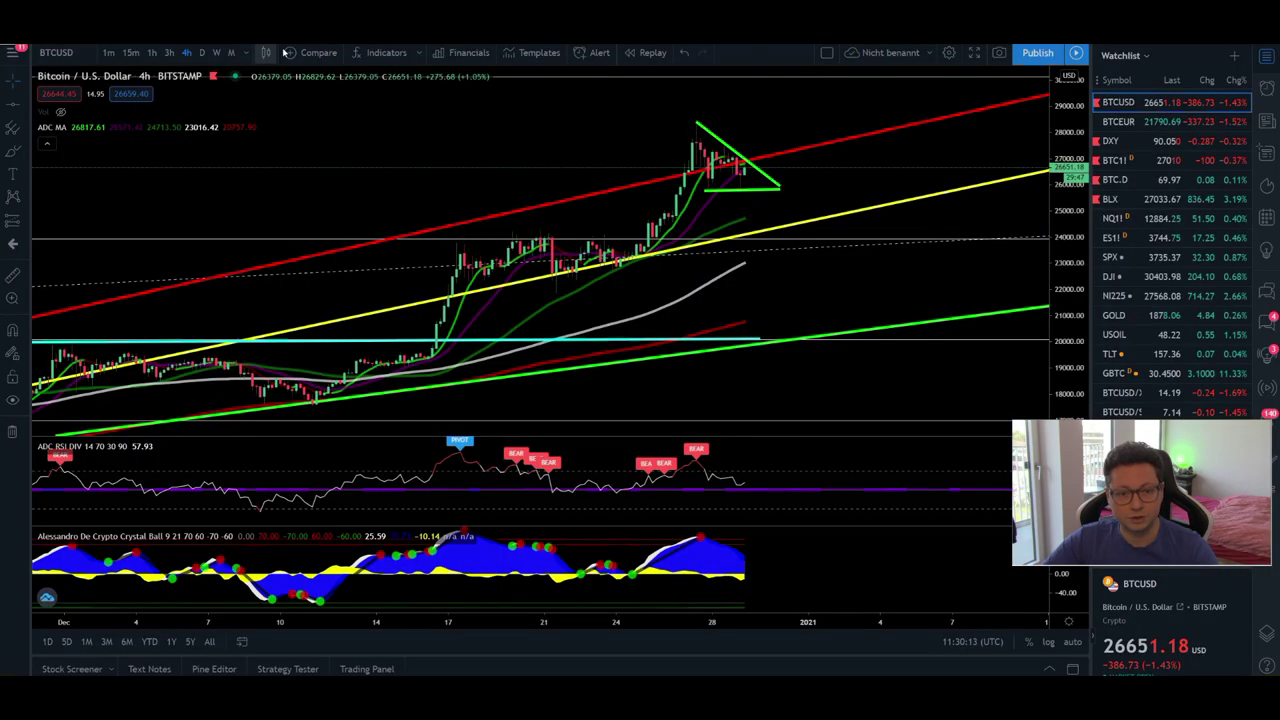
scroll(555, 215, up, 4)
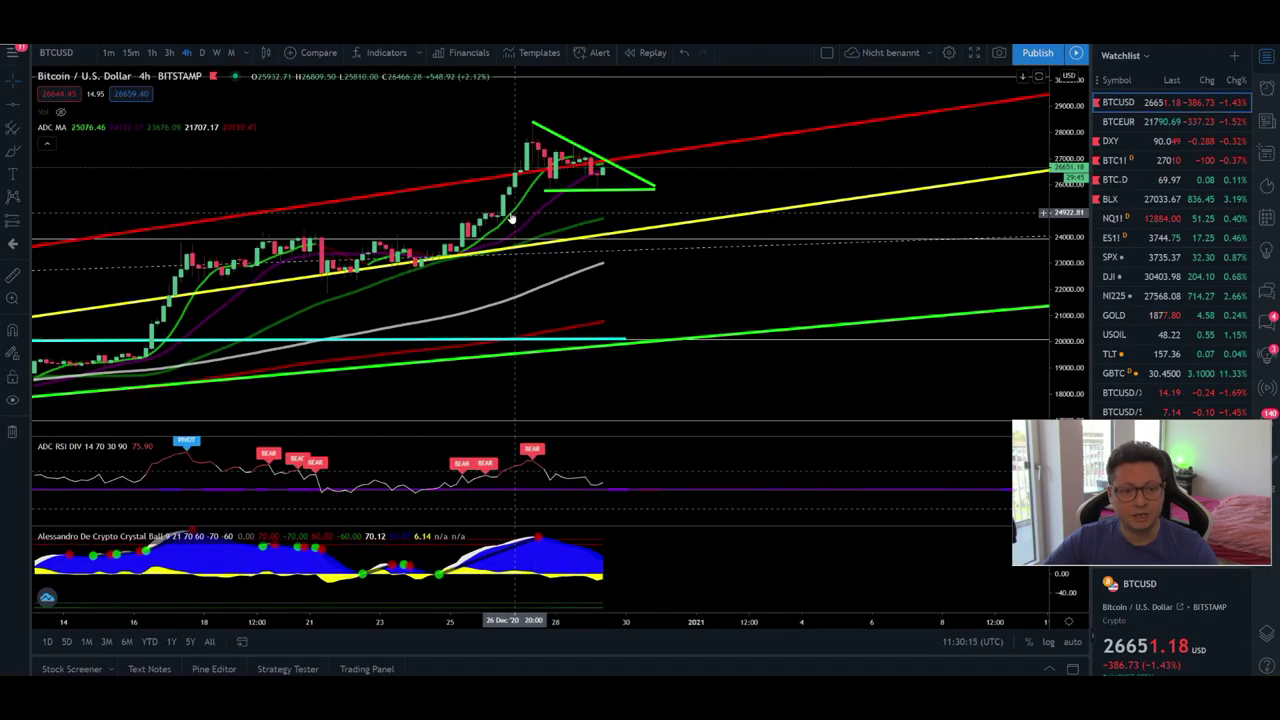
scroll(490, 214, down, 3)
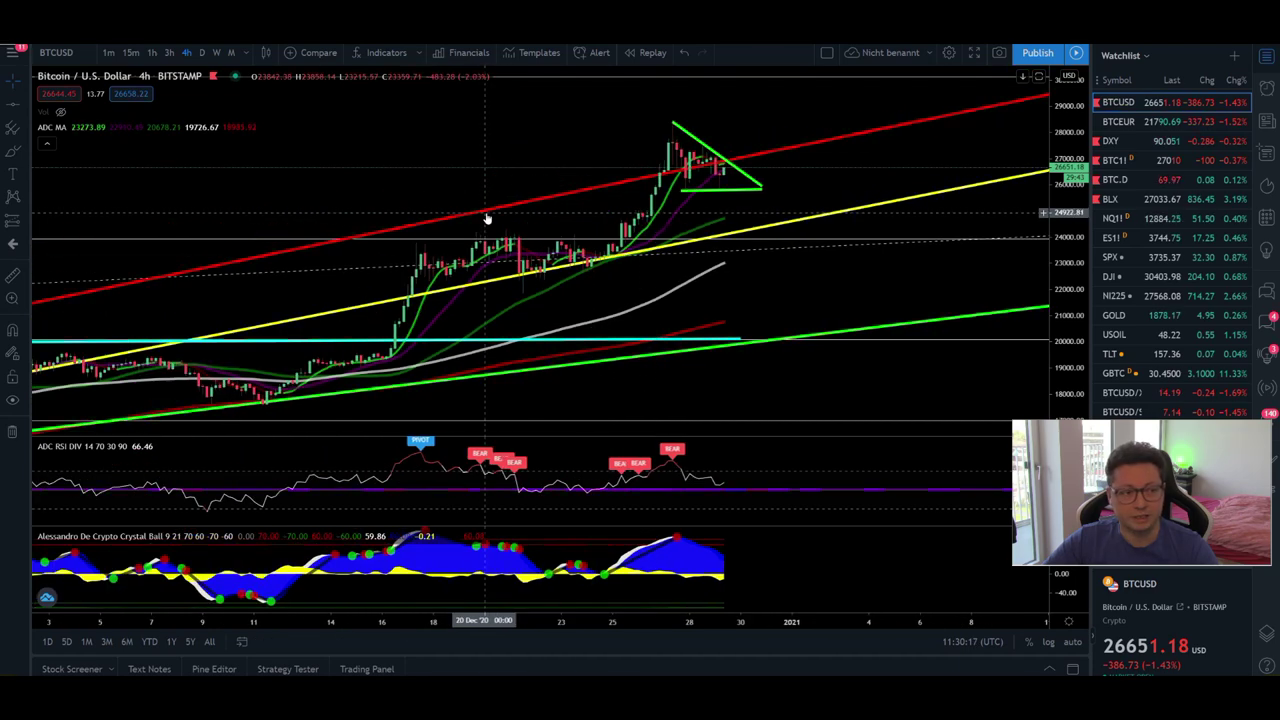
Set the BTCUSD chart to the daily timeframe and examine its rising trendlines, moving averages and horizontal levels up to 30000.
click(201, 52)
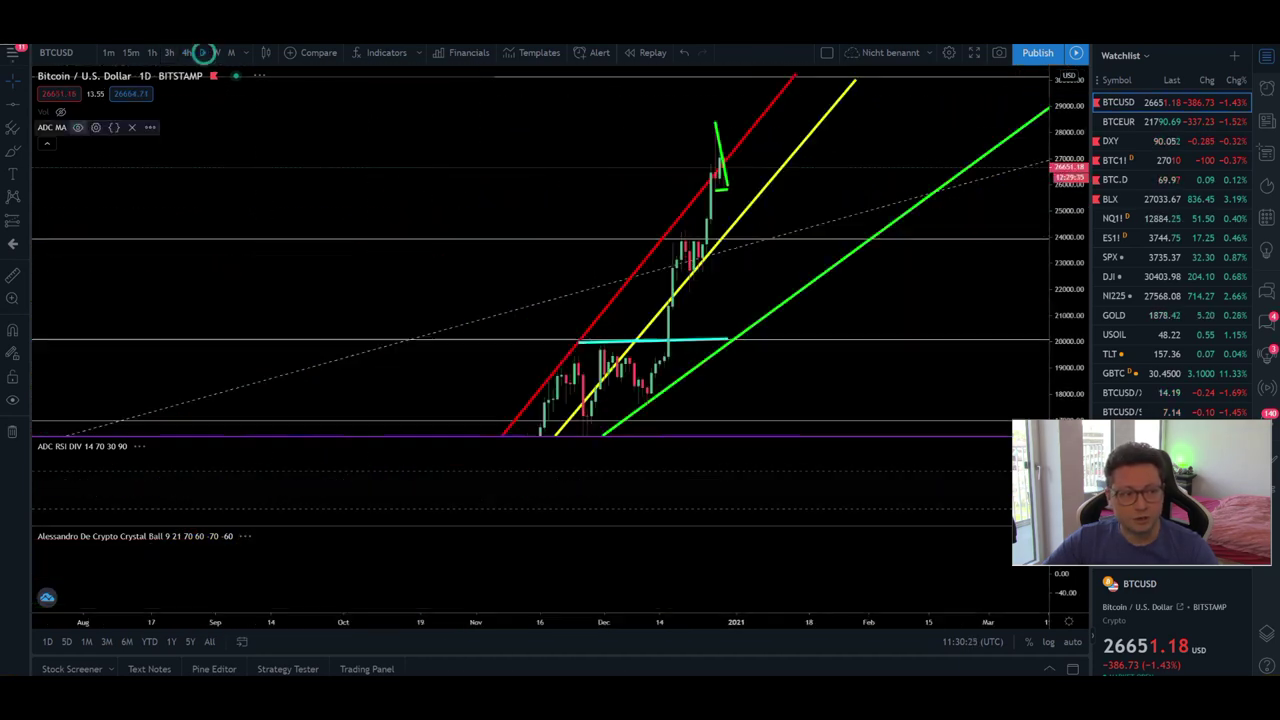
scroll(580, 209, up, 3)
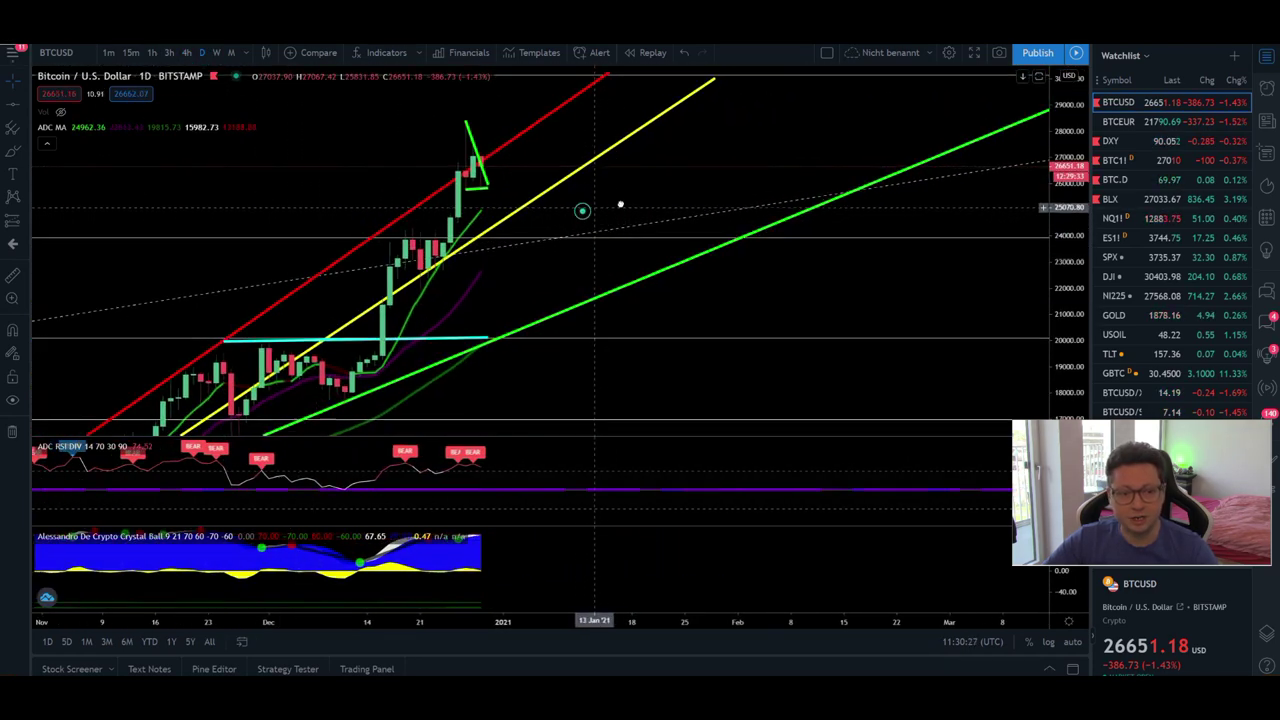
drag(1070, 270, 1070, 300)
drag(724, 180, 781, 177)
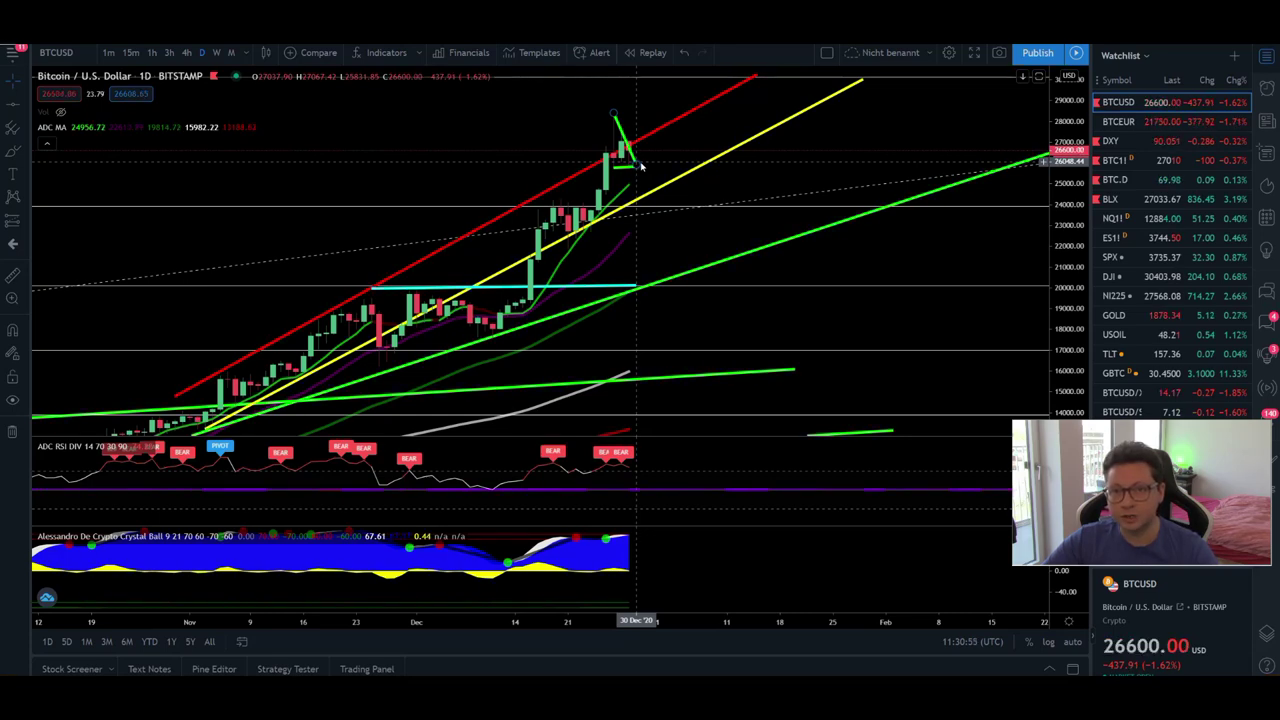
drag(731, 177, 774, 143)
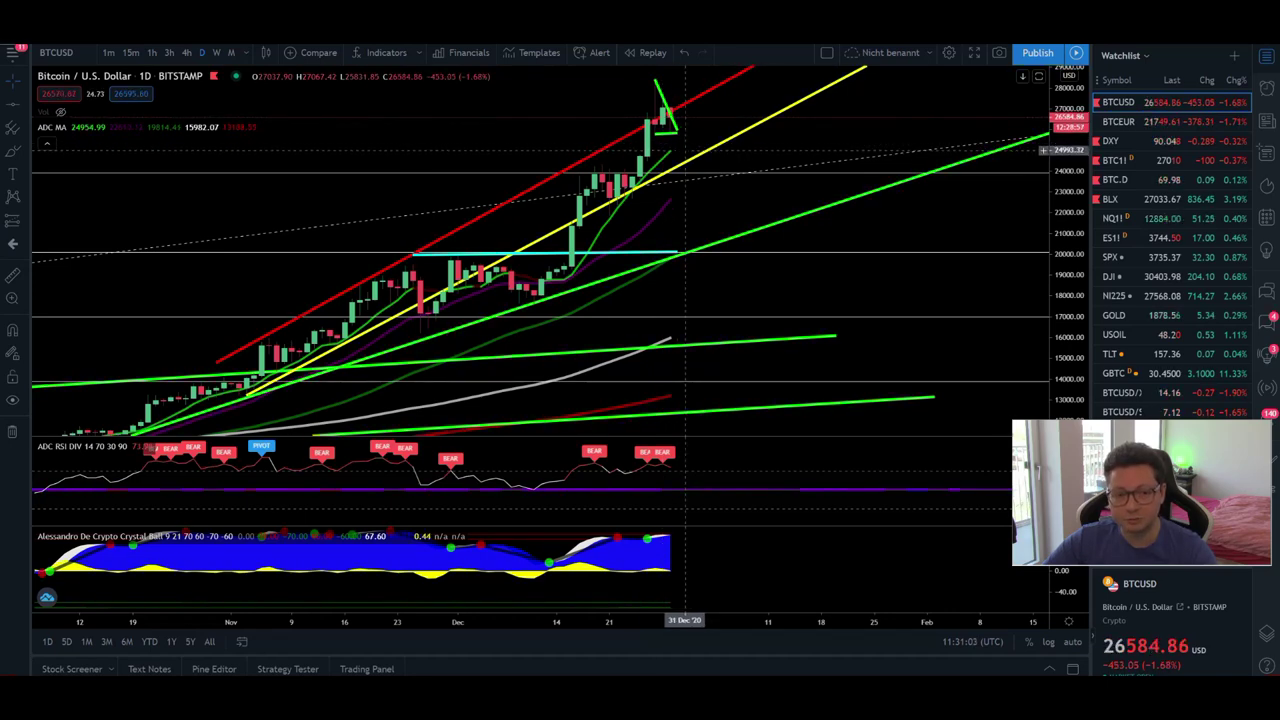
drag(686, 150, 724, 152)
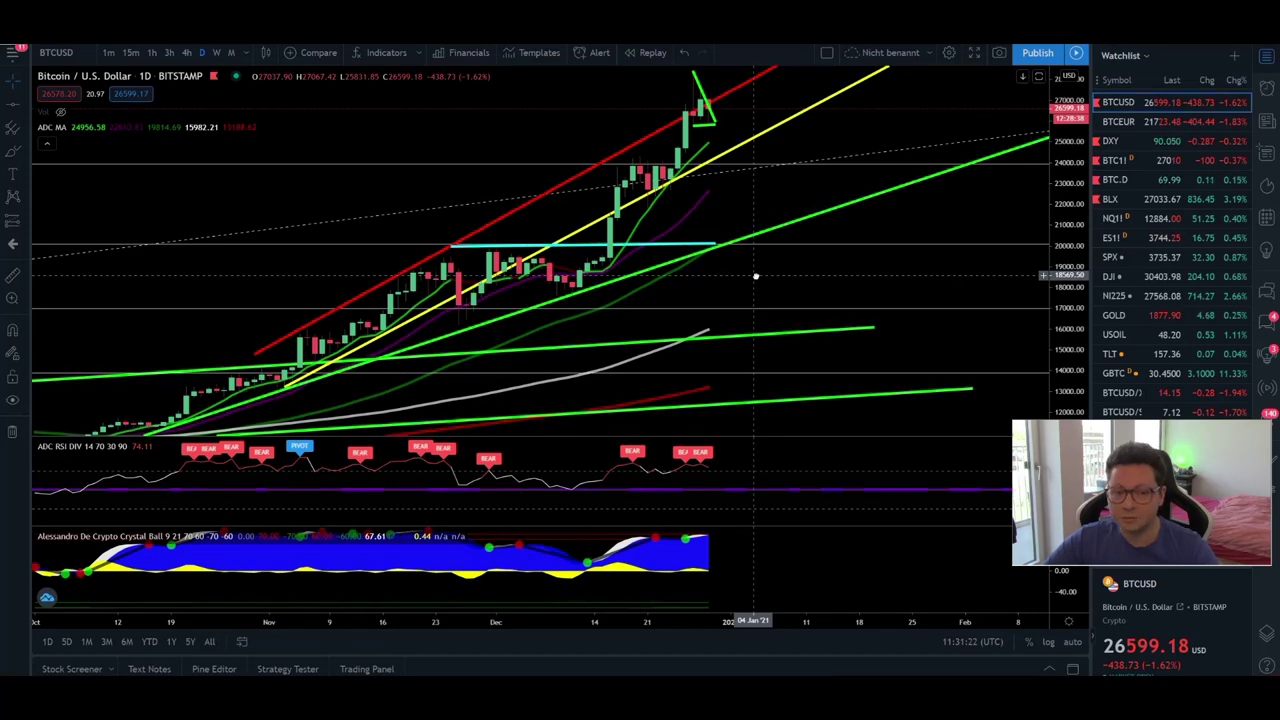
drag(750, 200, 762, 155)
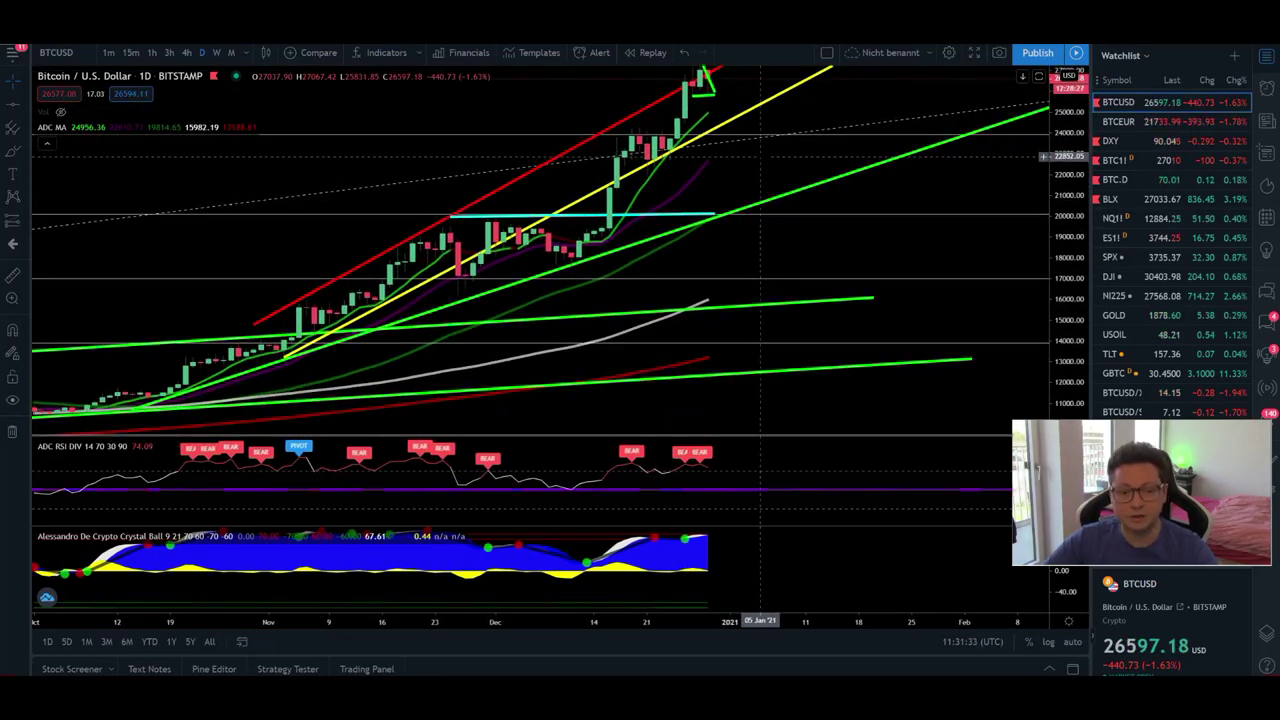
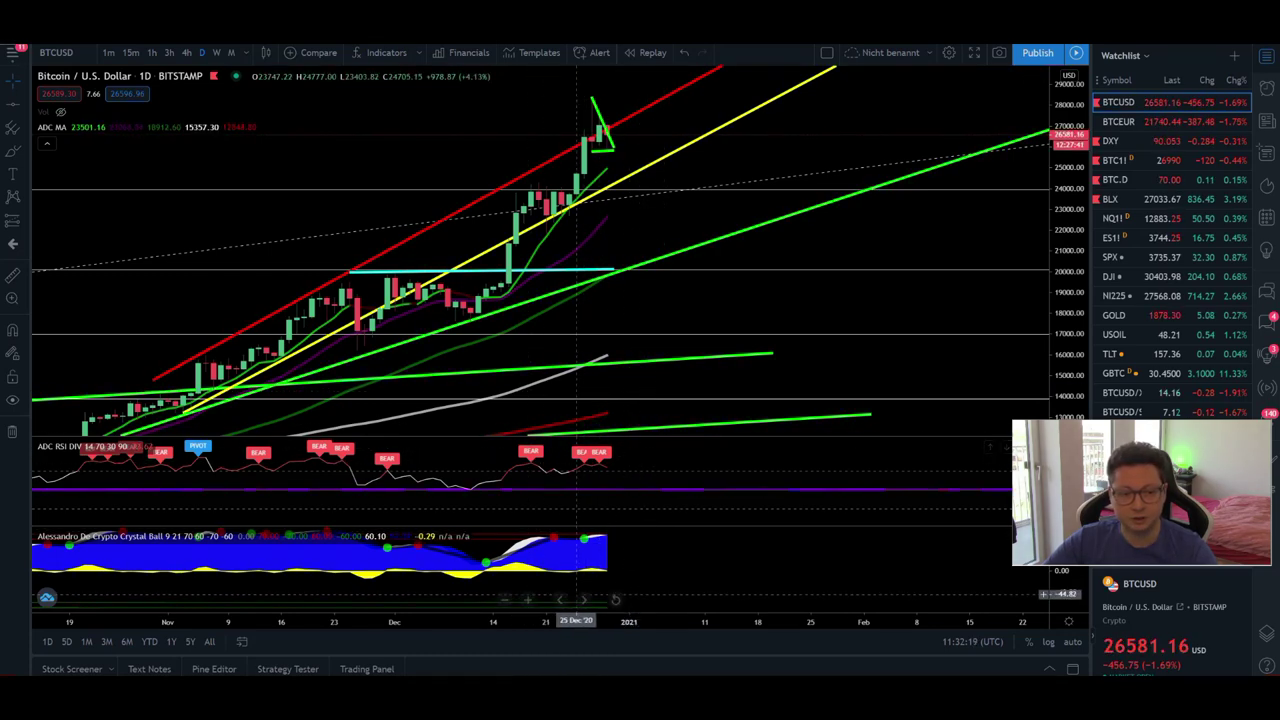
drag(720, 187, 733, 269)
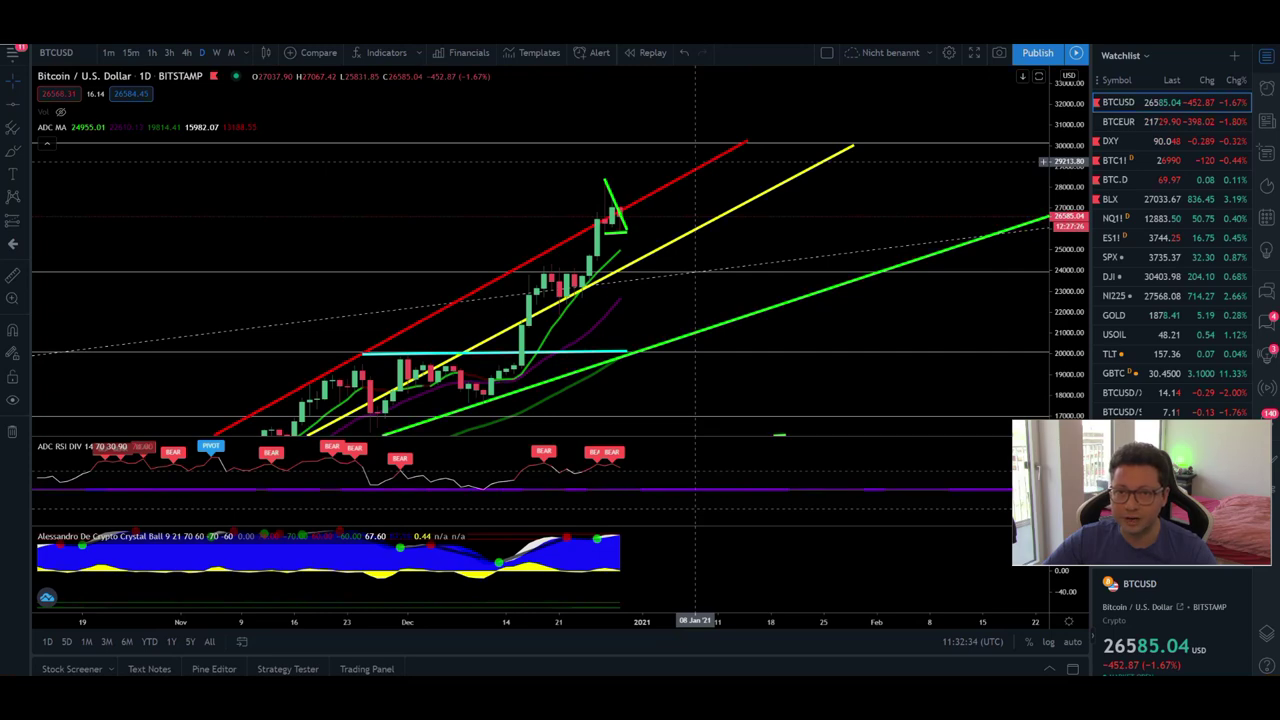
Switch to Bybit, set its BTCUSD chart to the daily timeframe, and return to TradingView.
key(alt+Tab)
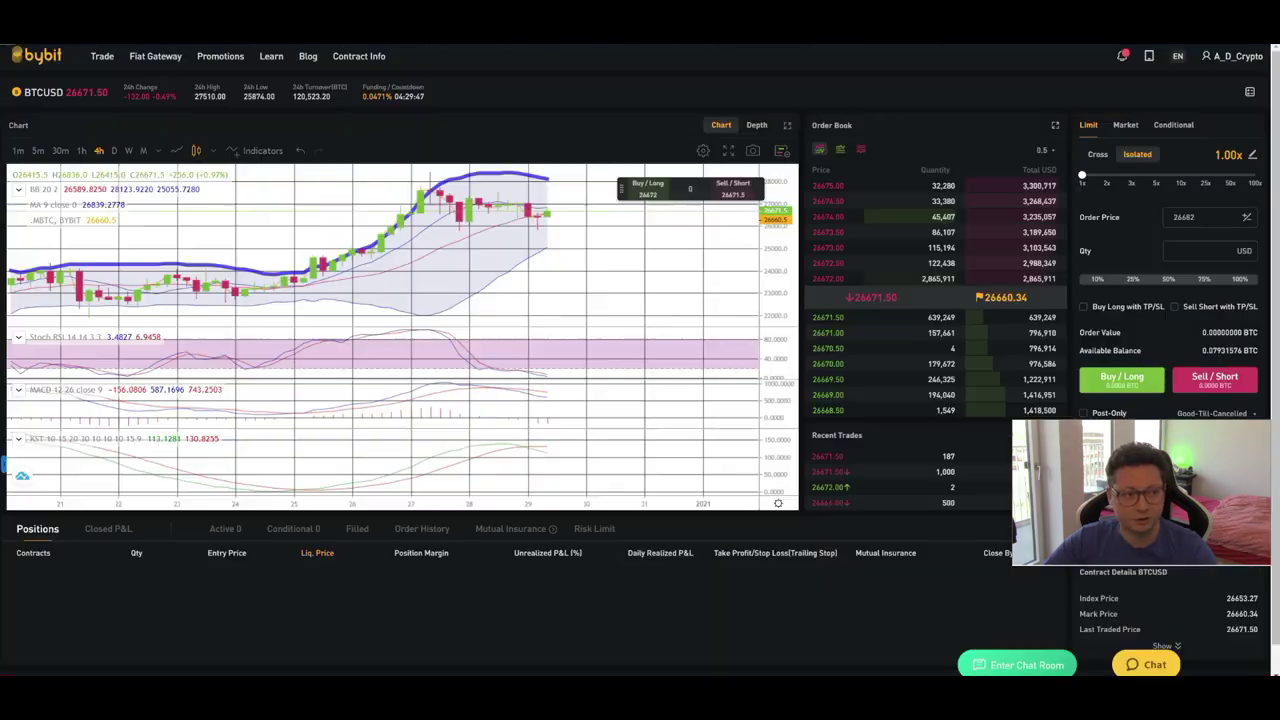
click(113, 150)
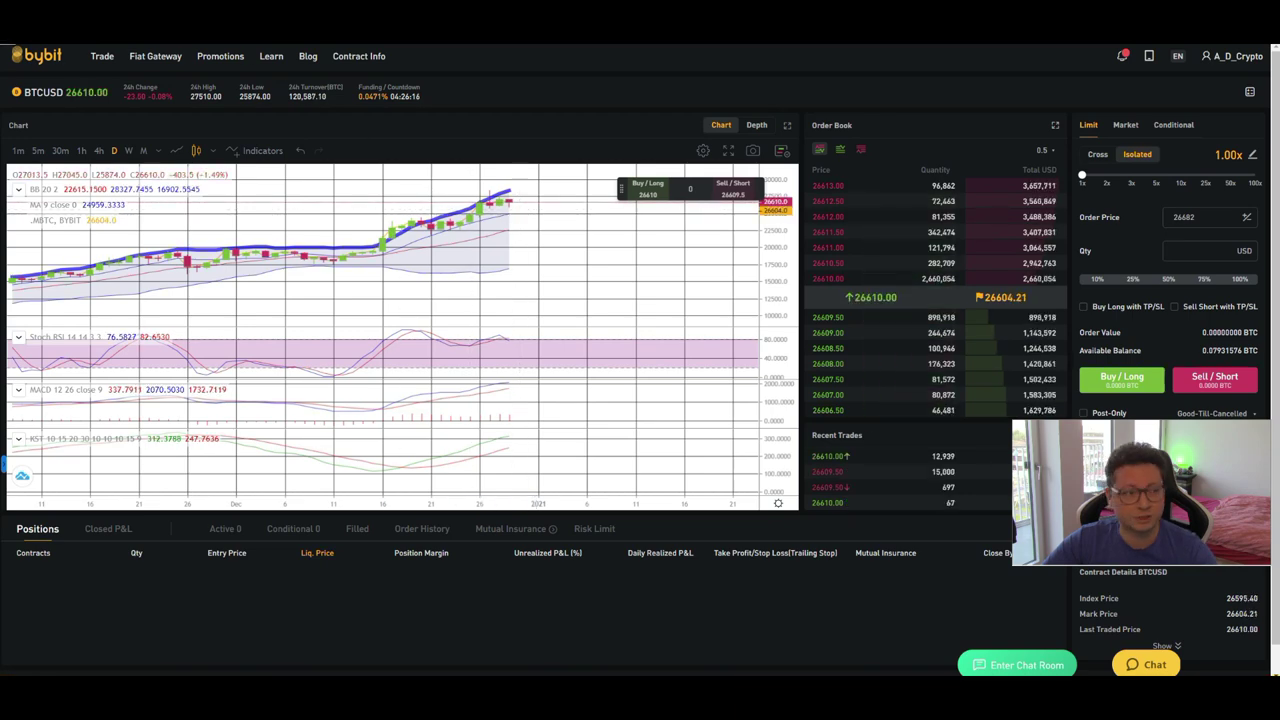
key(alt+Tab)
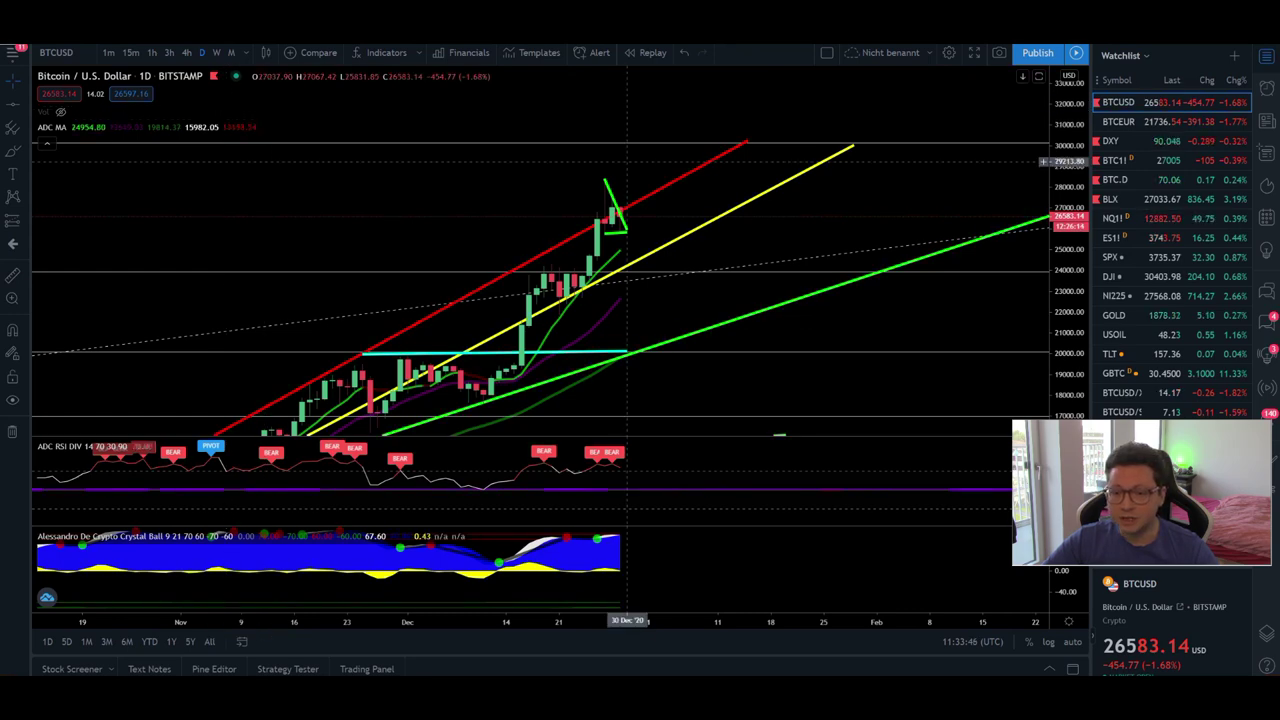
Open the BTC1! Bitcoin CME Futures chart and examine its daily price gaps and red horizontal levels back to 2019.
click(1163, 162)
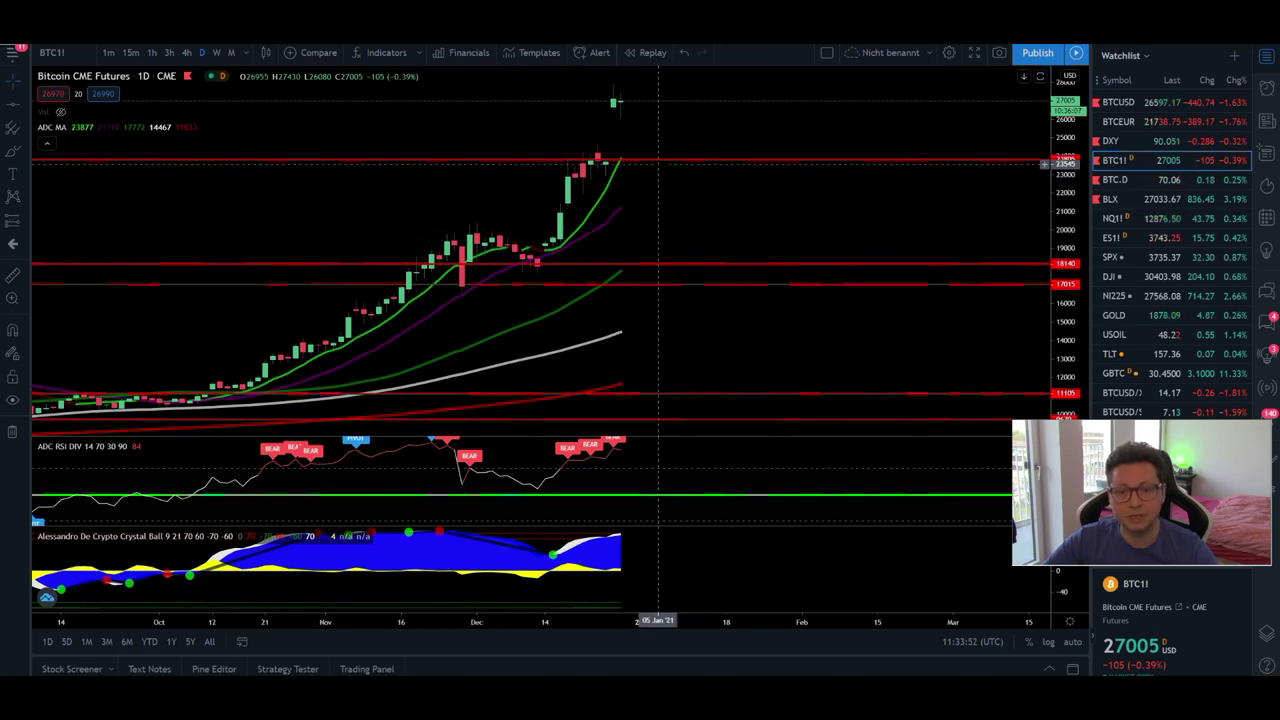
scroll(729, 220, down, 2)
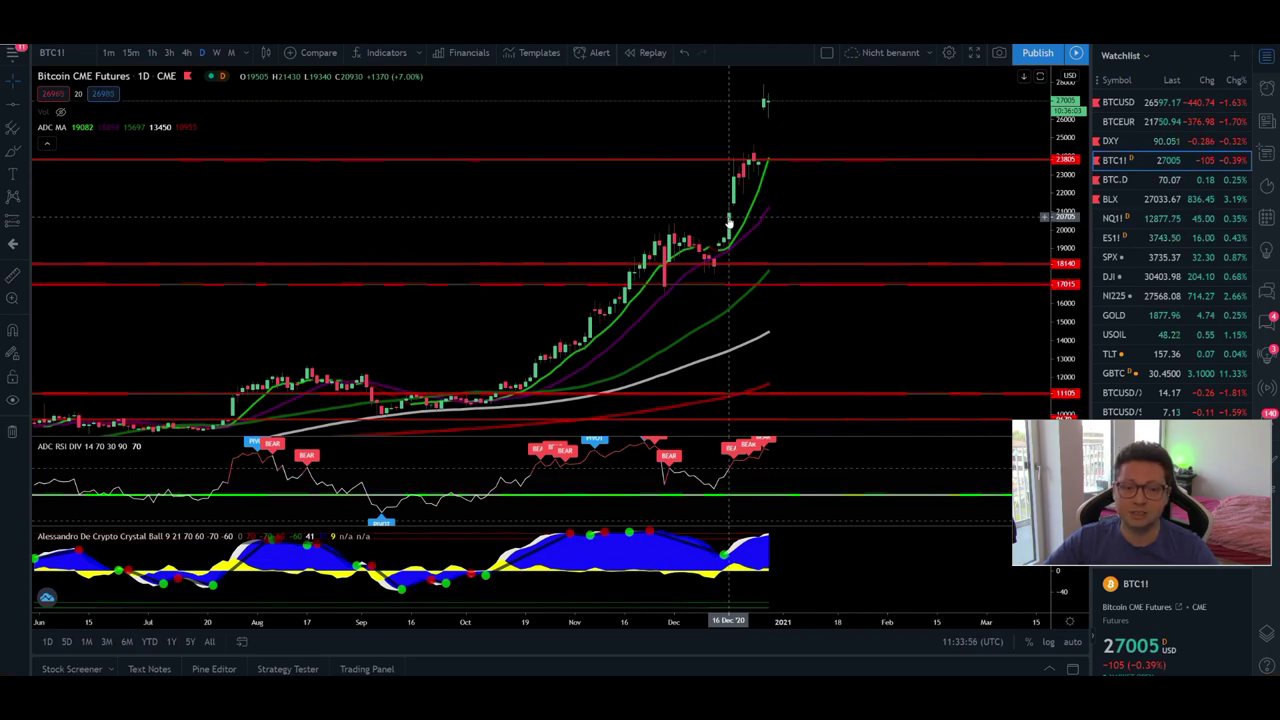
scroll(949, 214, right, 3)
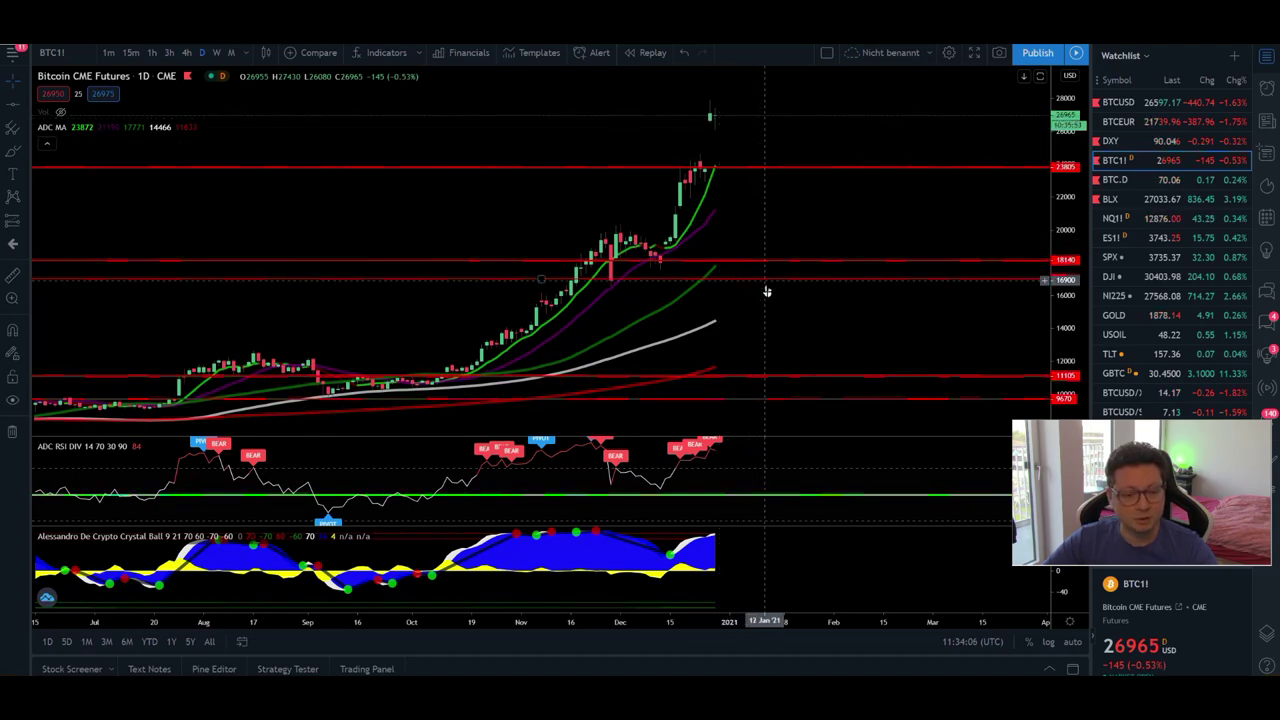
scroll(768, 292, down, 3)
scroll(769, 296, down, 2)
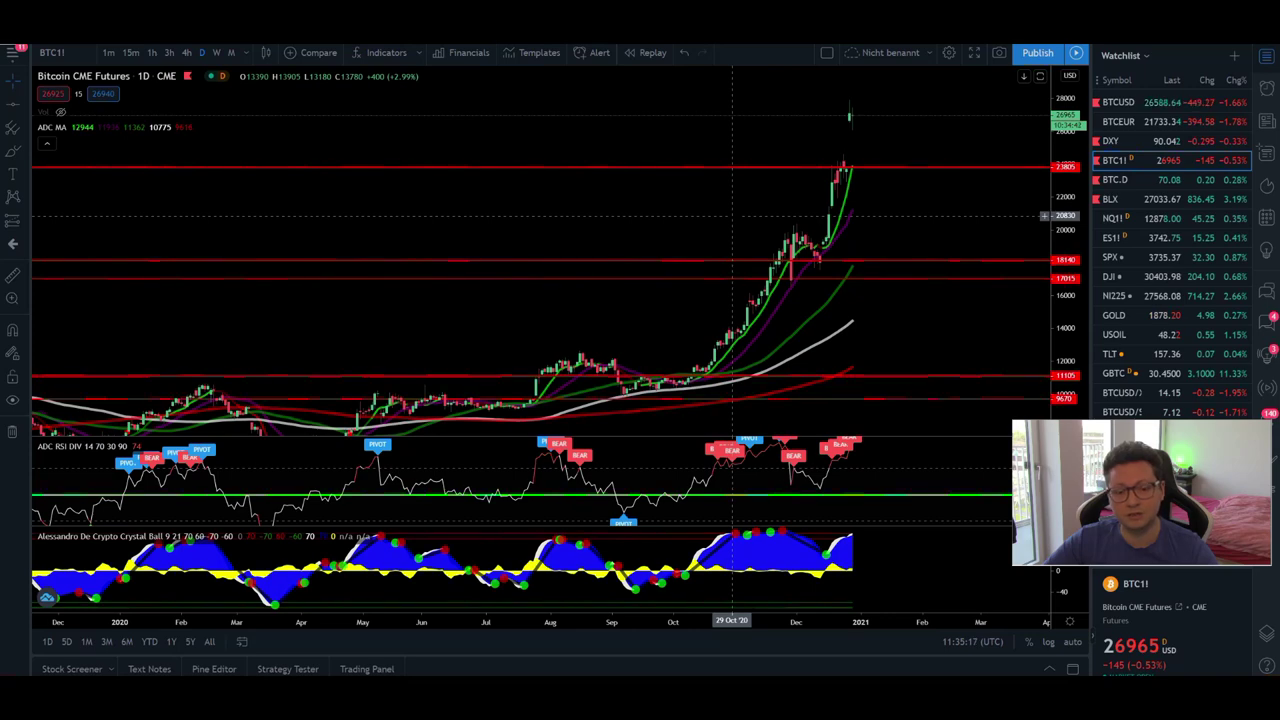
scroll(732, 215, down, 3)
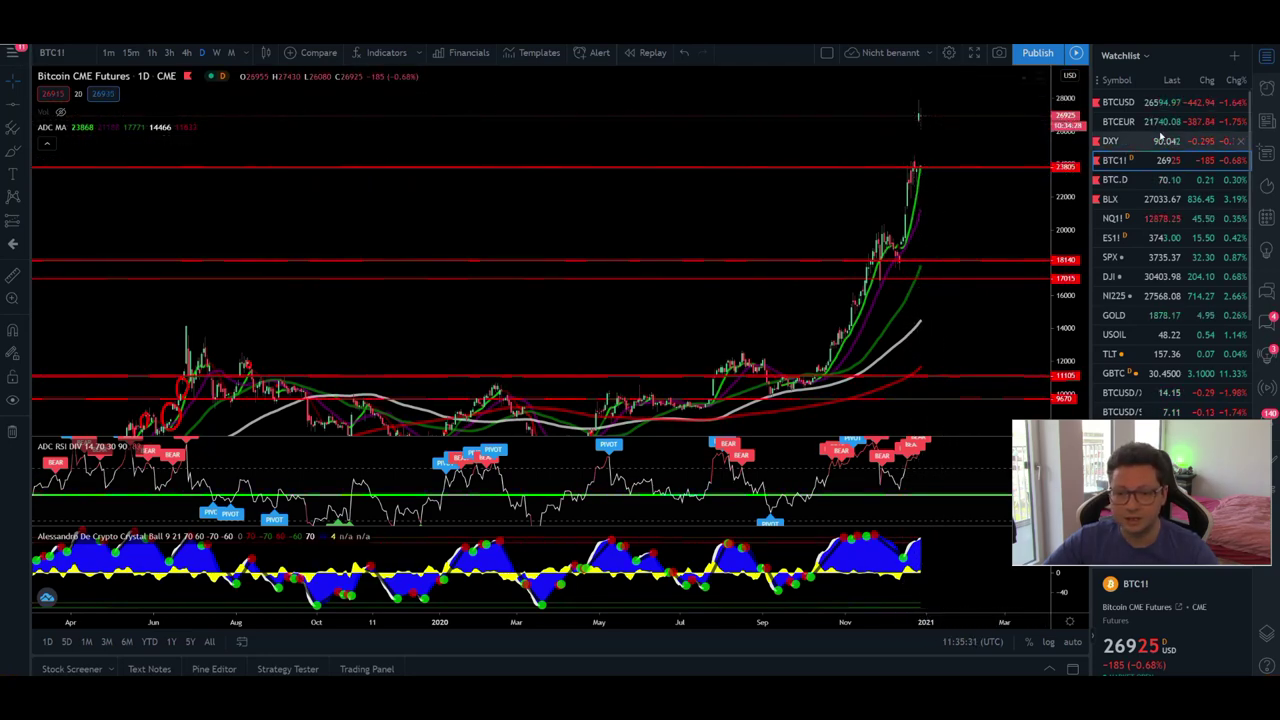
Return to the BTCUSD chart, set it to the weekly timeframe, and bring the latest candles into view.
click(1118, 102)
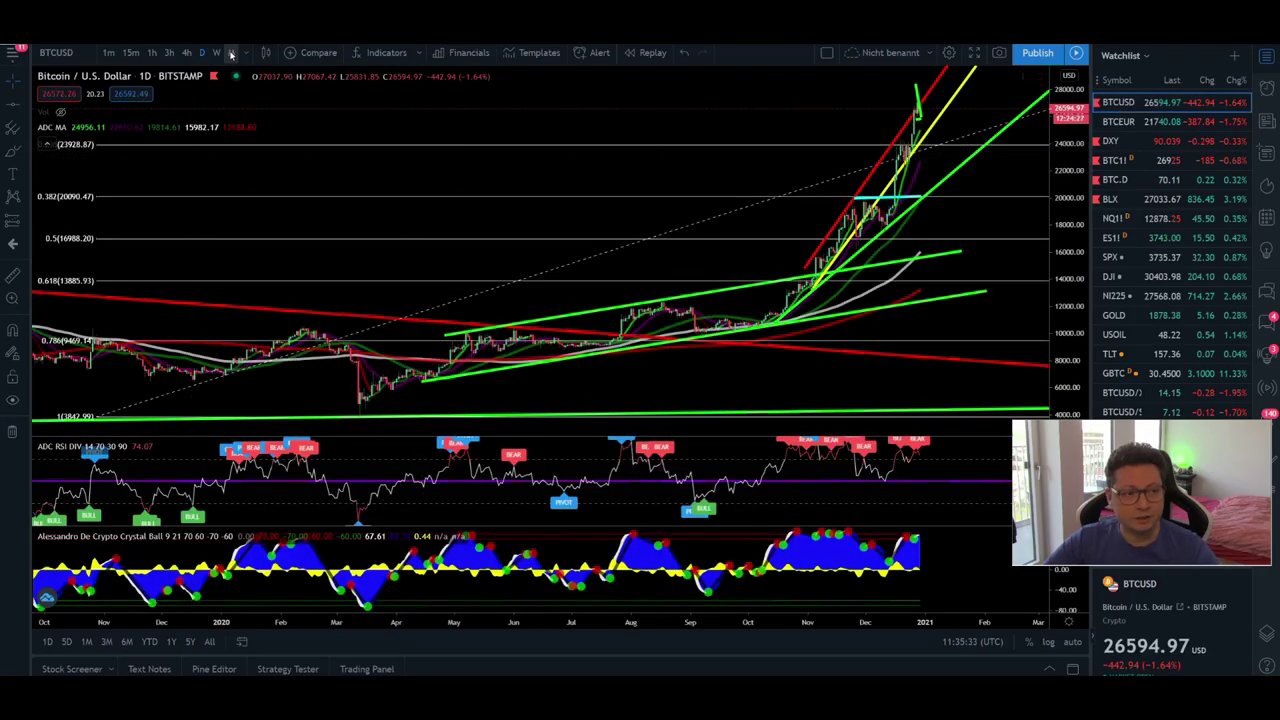
click(216, 52)
scroll(220, 225, up, 8)
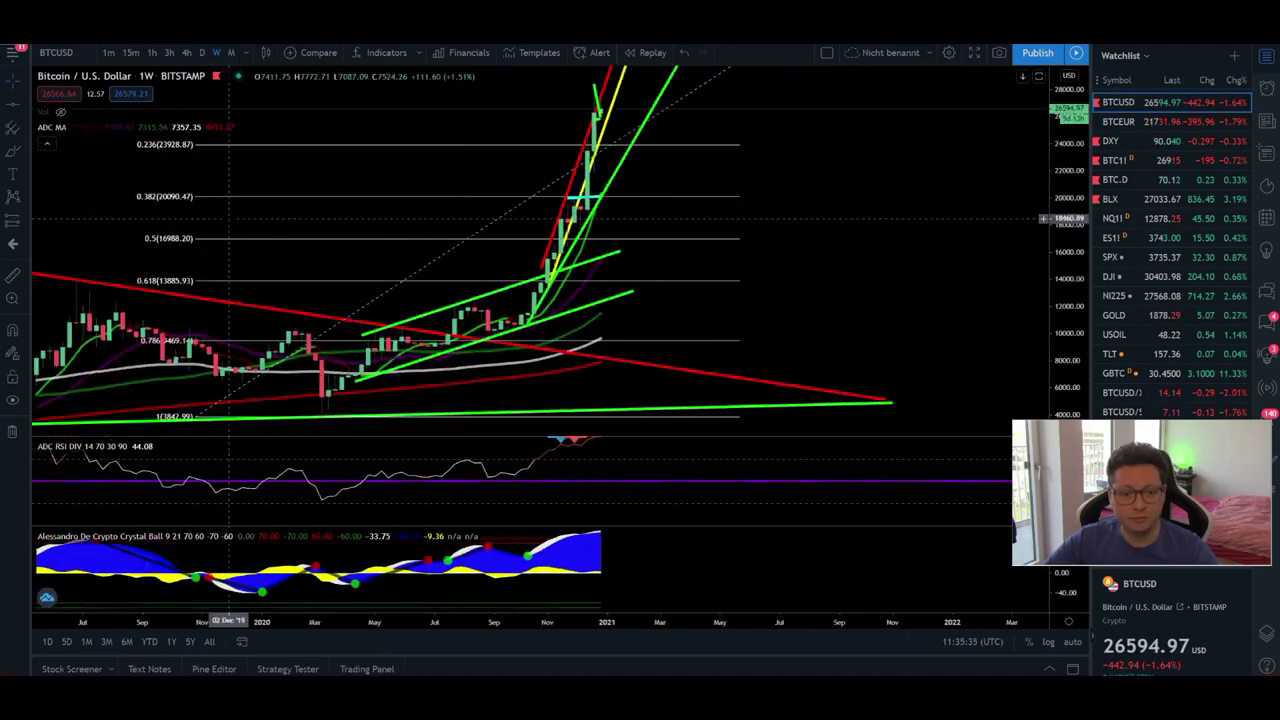
drag(305, 172, 945, 206)
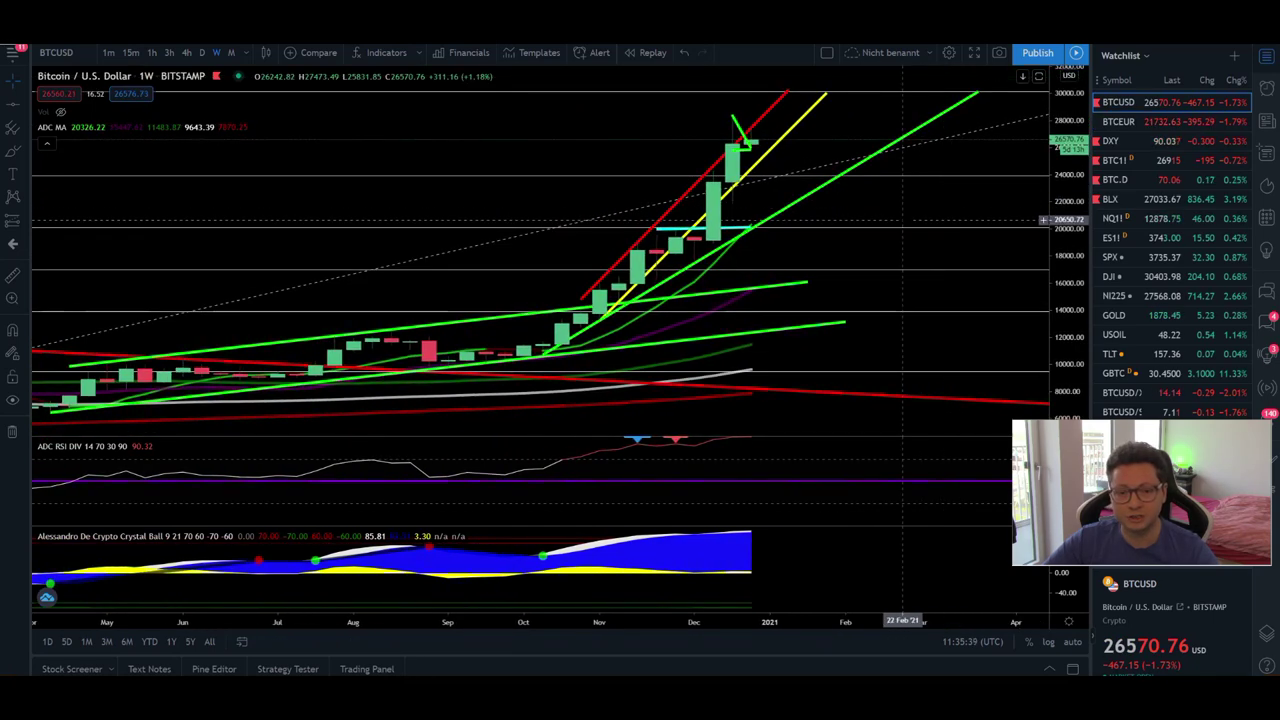
Examine the weekly BTCUSD trendlines, moving averages and horizontal levels up to 30000, and check them against Bybit's daily chart.
scroll(895, 208, down, 3)
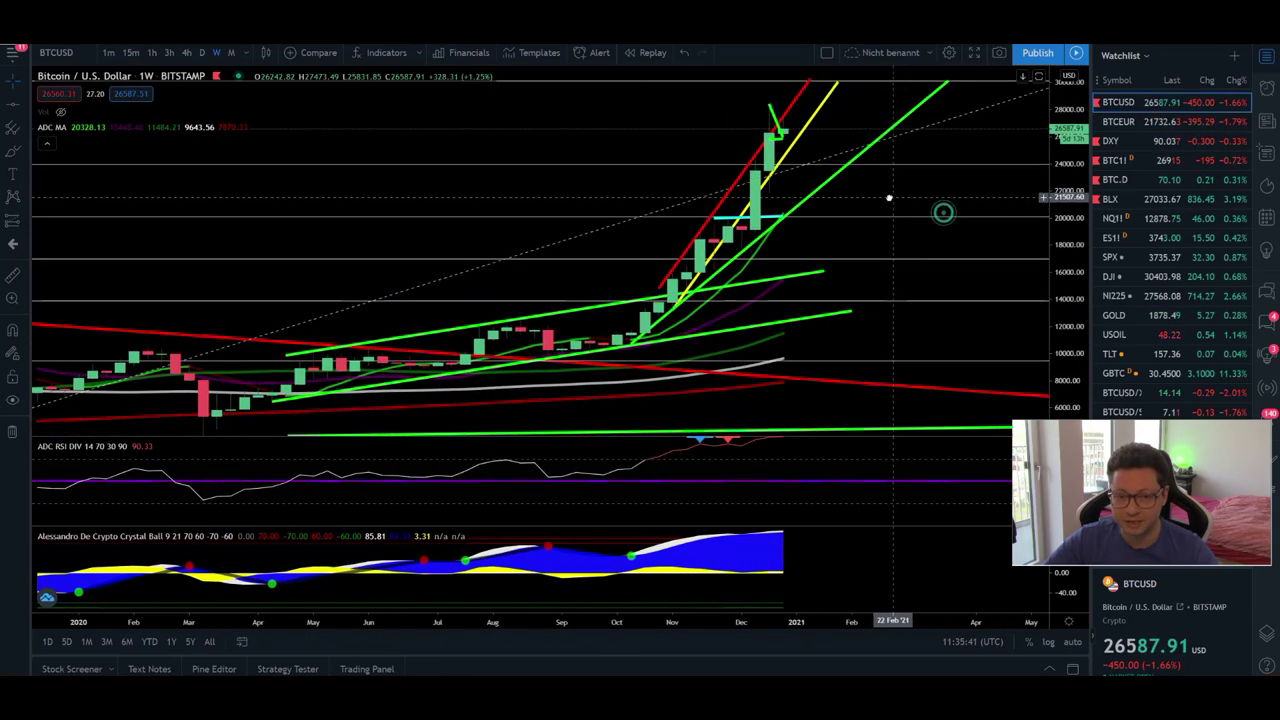
drag(903, 183, 866, 249)
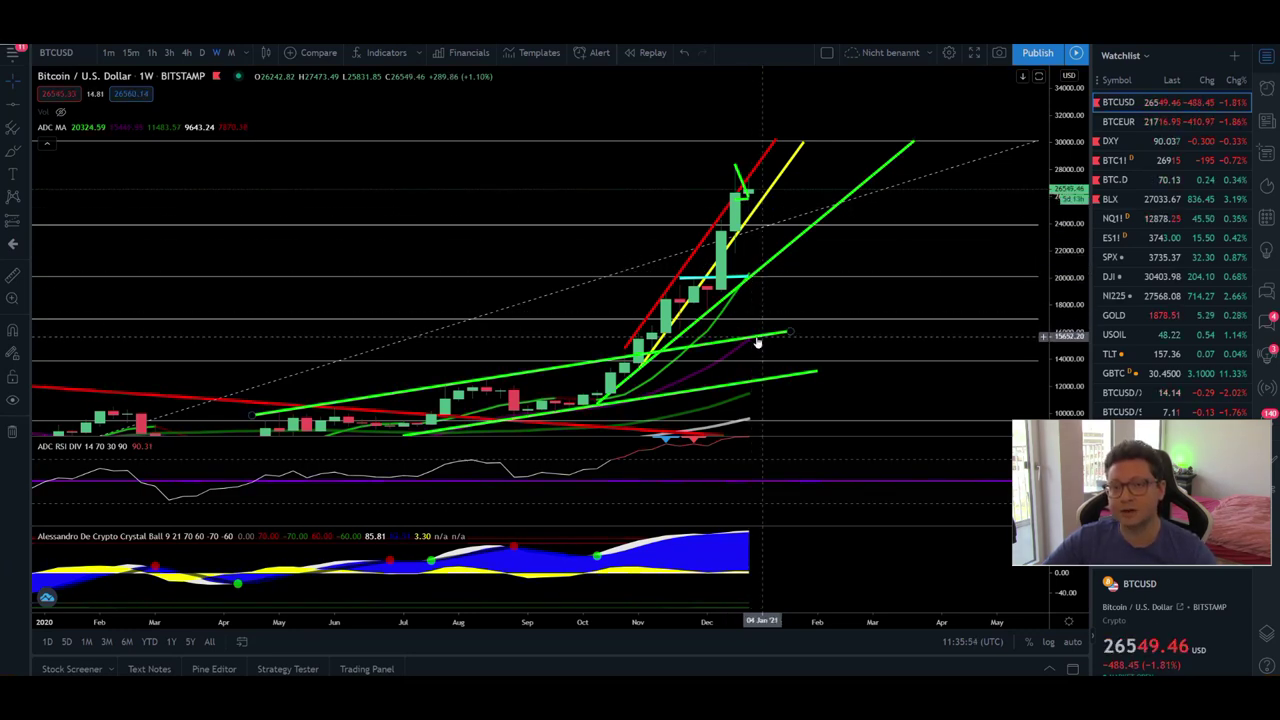
drag(846, 323, 858, 268)
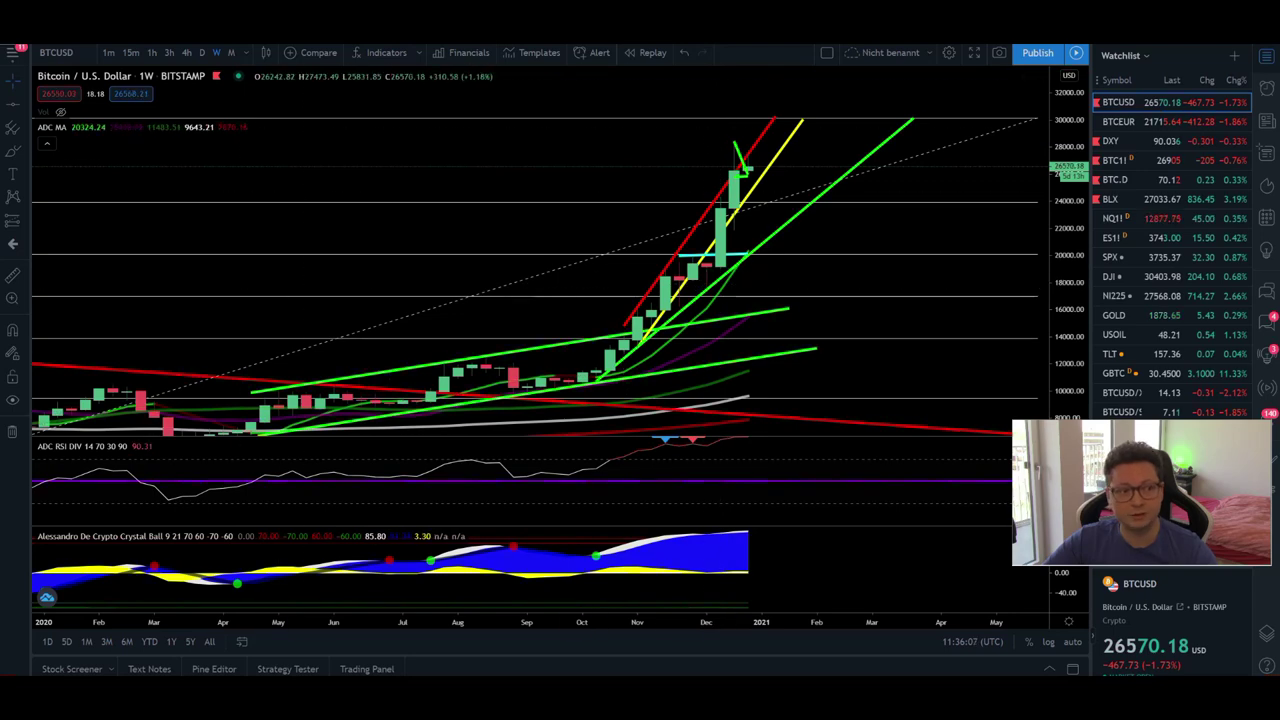
key(alt+Tab)
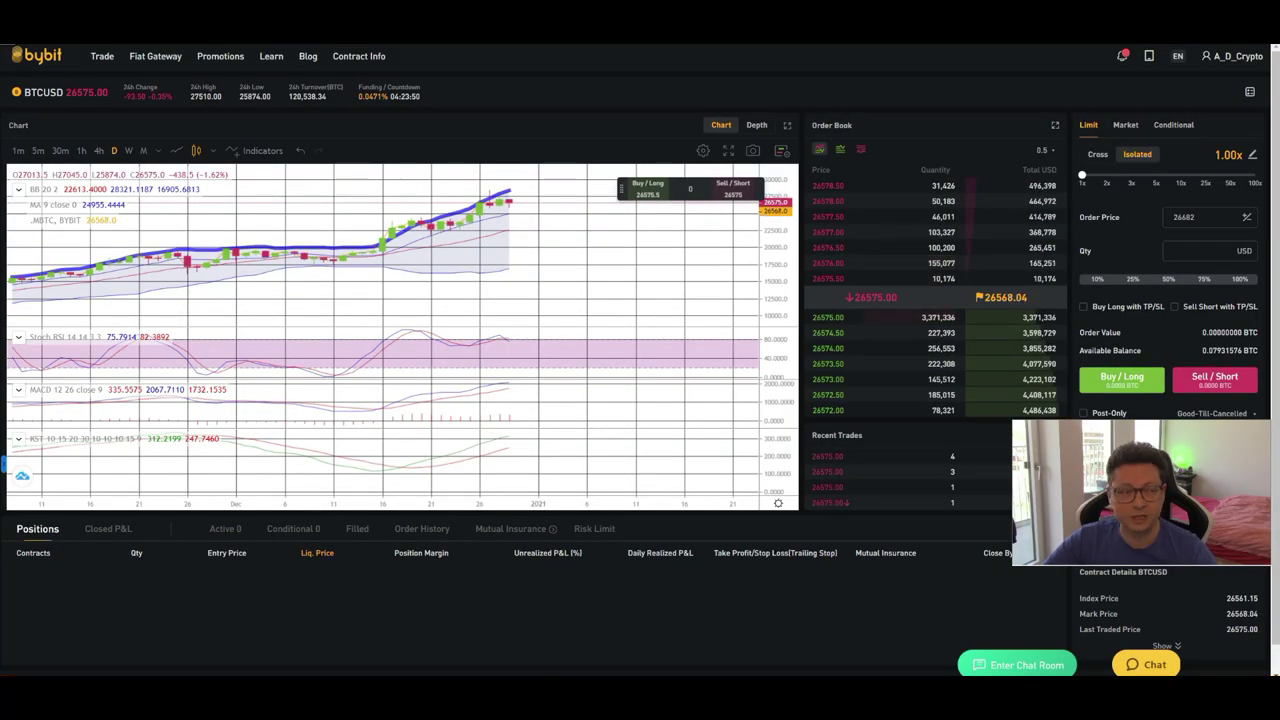
key(alt+Tab)
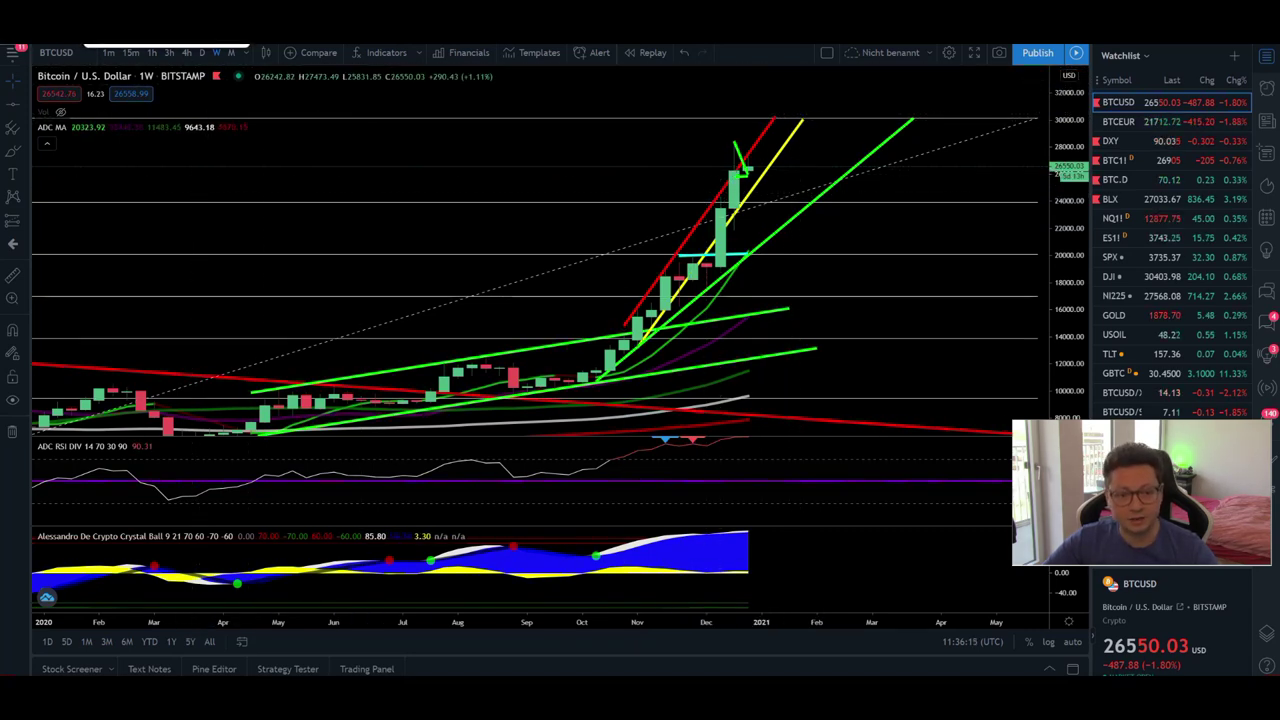
Switch to the YouTube video page and highlight the Bybit and Phemex bonus entries in its description.
key(ctrl+Tab)
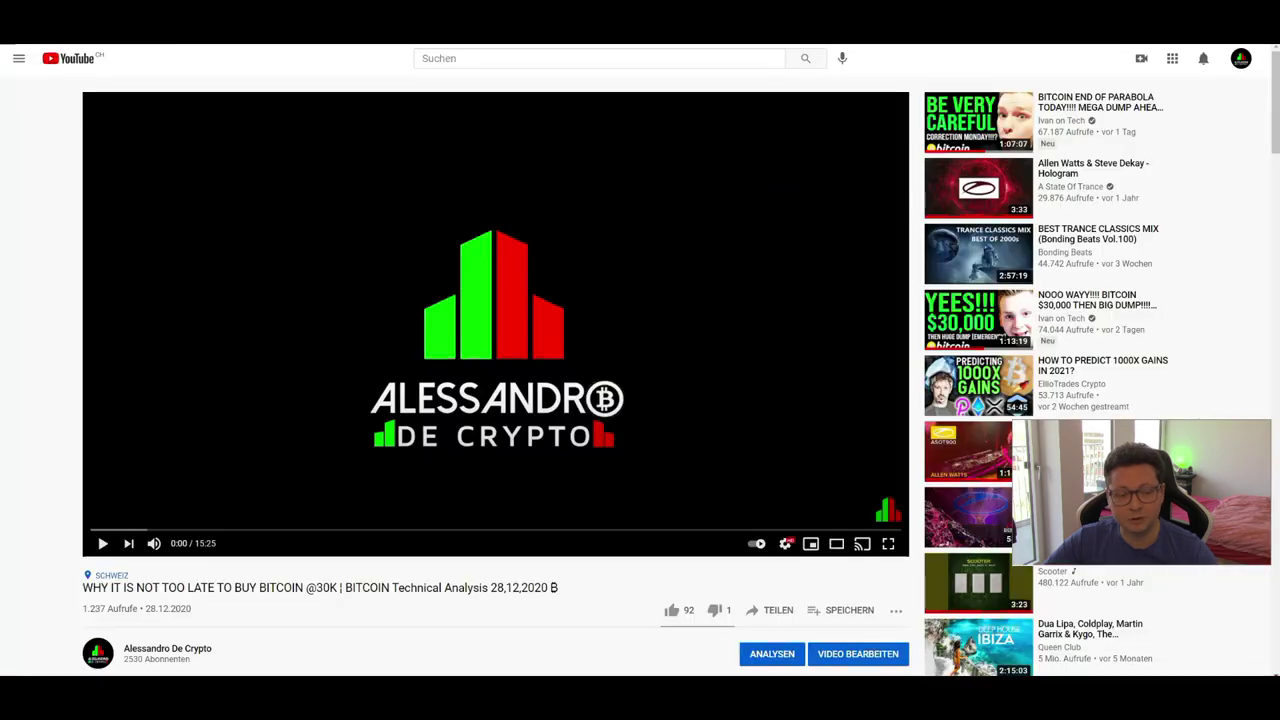
scroll(399, 354, down, 4)
drag(122, 284, 300, 341)
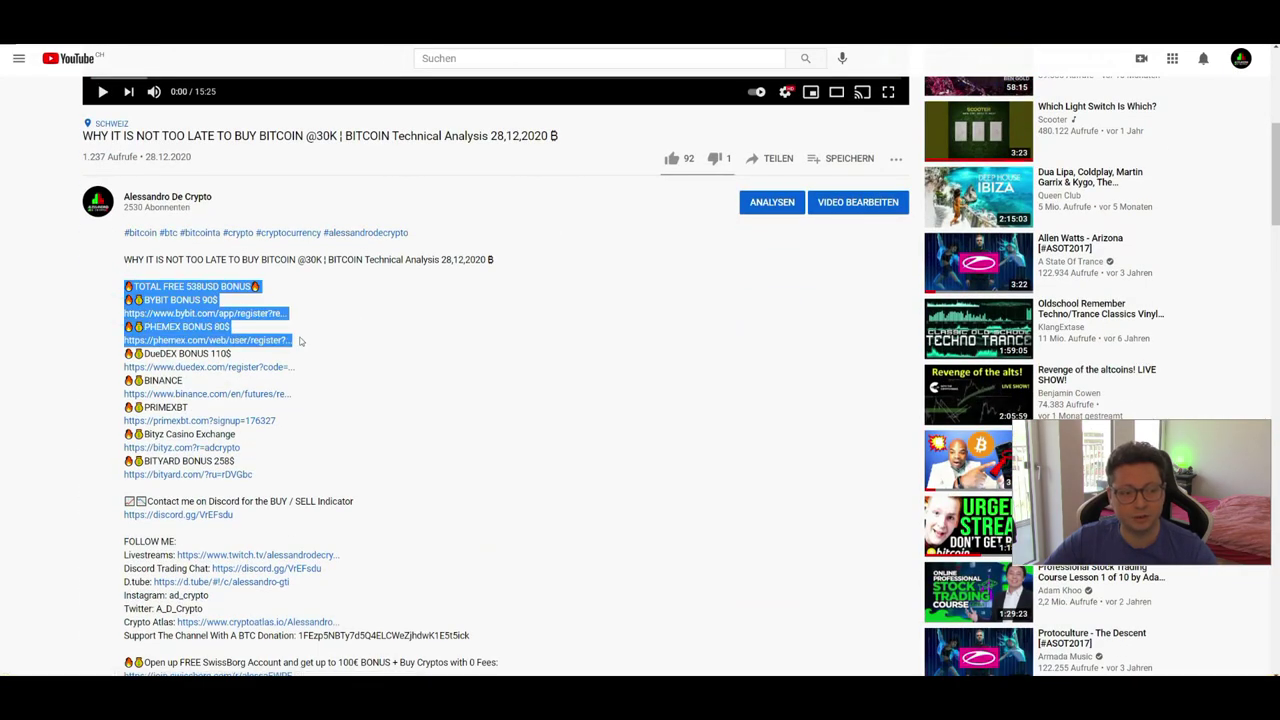
click(371, 337)
drag(145, 301, 216, 307)
drag(144, 327, 231, 328)
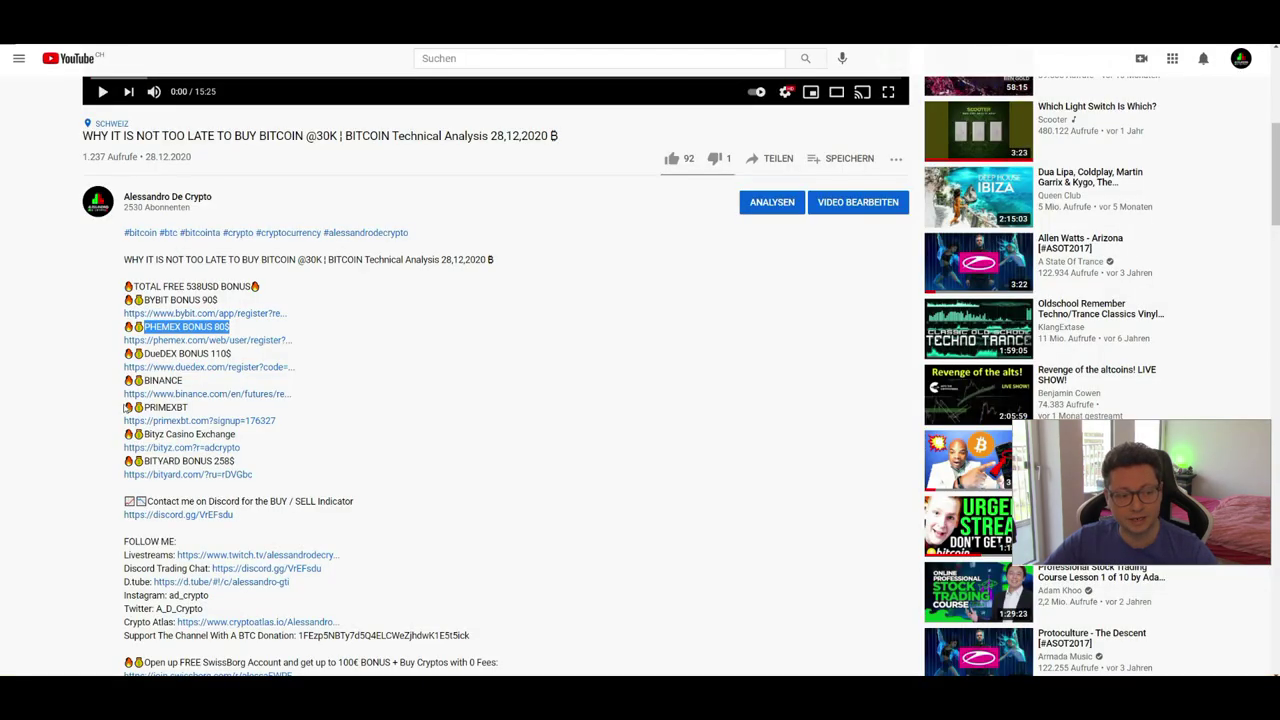
Highlight the PrimeXBT signup entry and view PrimeXBT's Covesting rating page before returning to TradingView.
drag(125, 407, 287, 424)
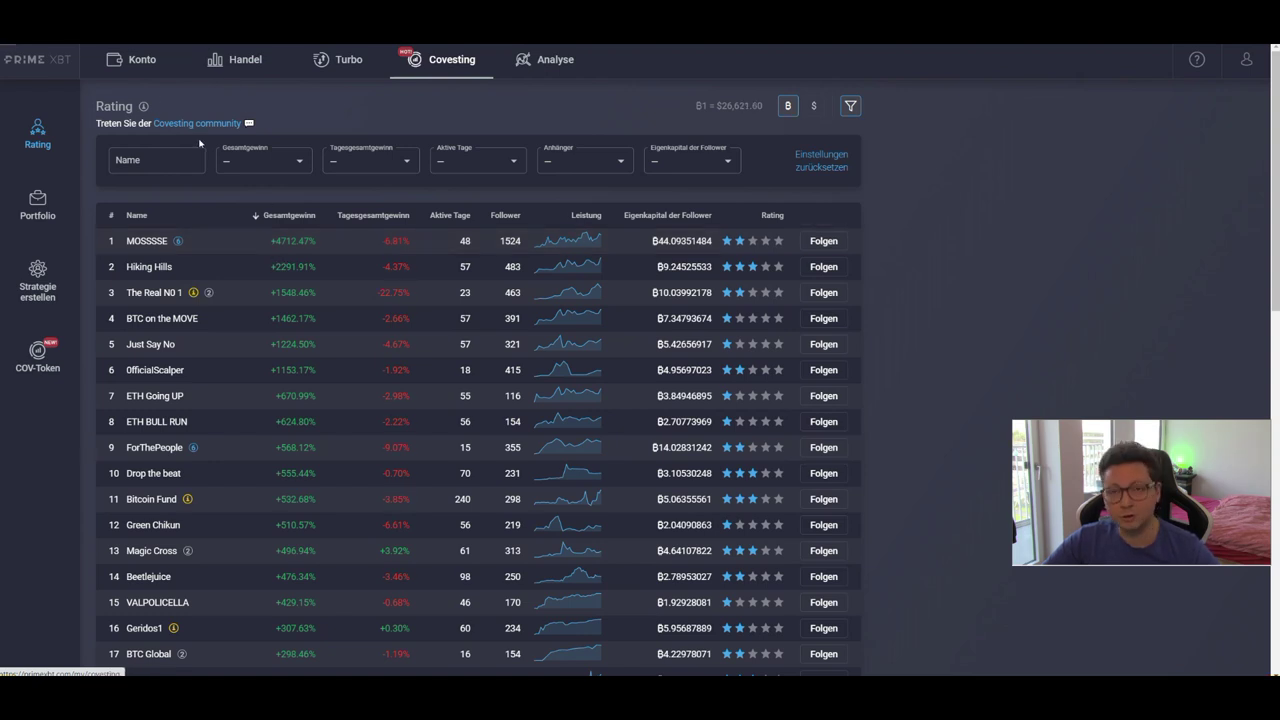
click(214, 44)
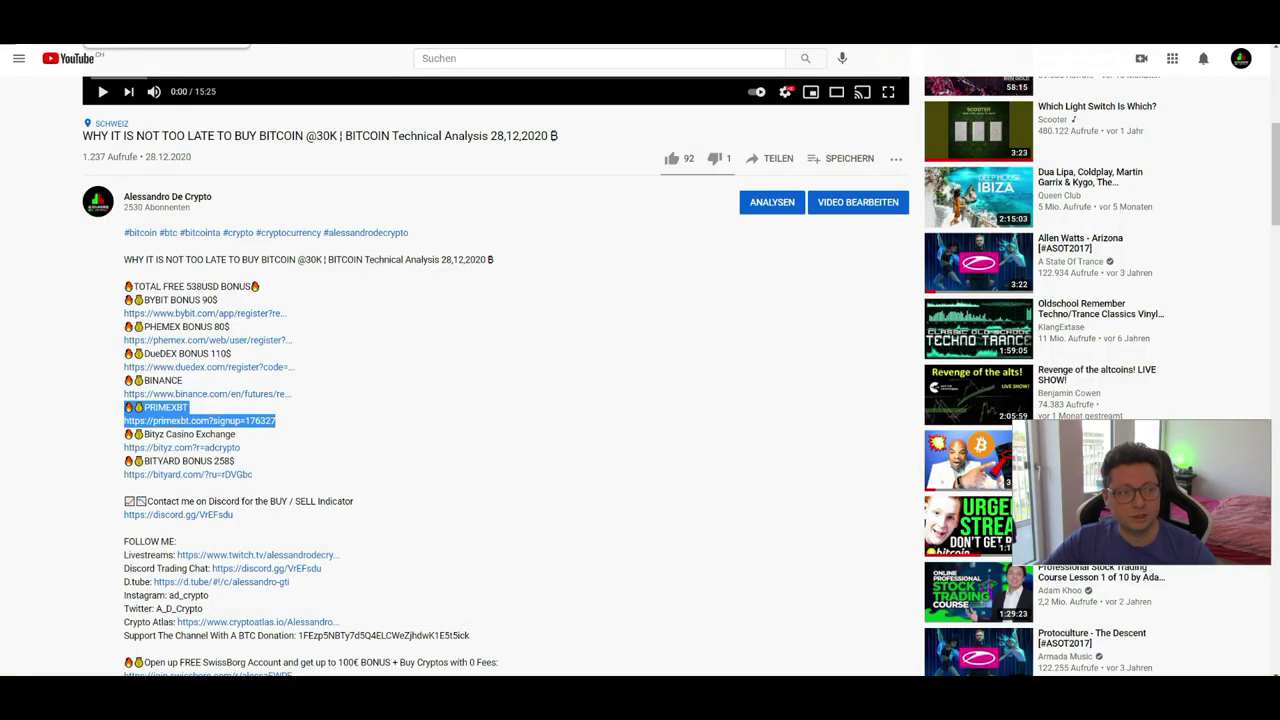
click(60, 44)
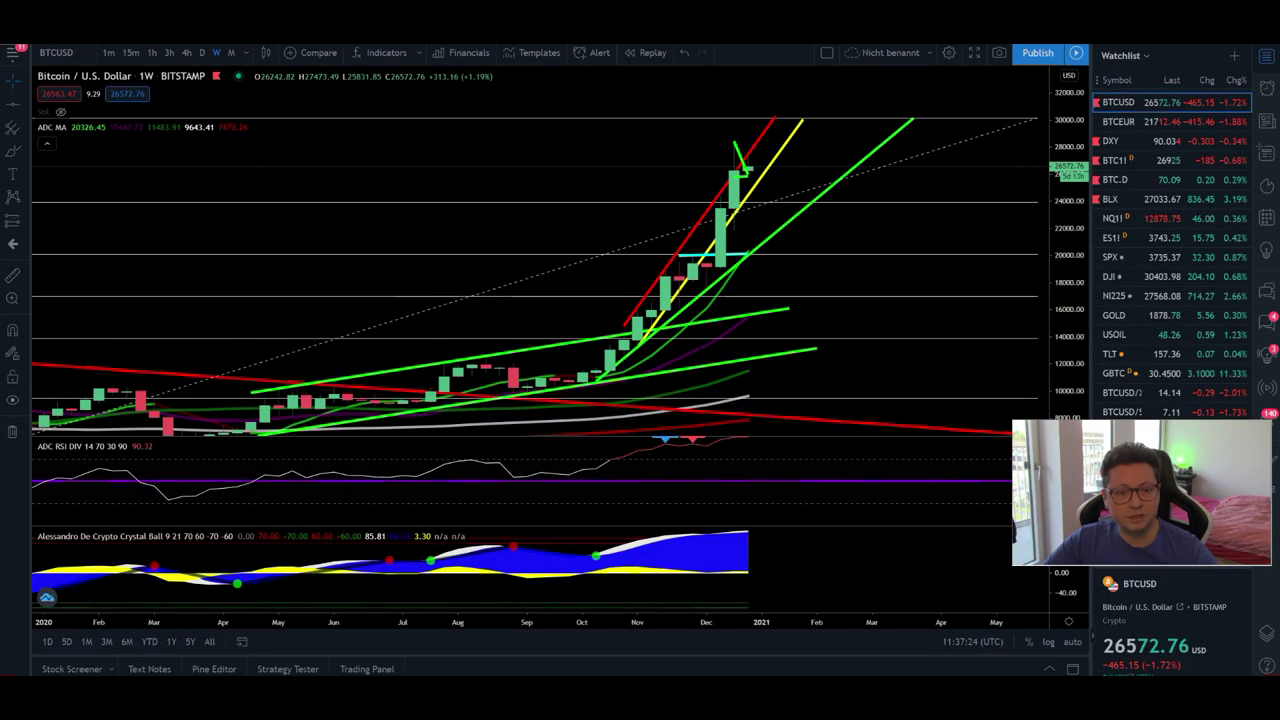
Set the BTCUSD chart to the 4-hour timeframe and rescale its price axis to frame the green triangle and latest candles.
click(187, 54)
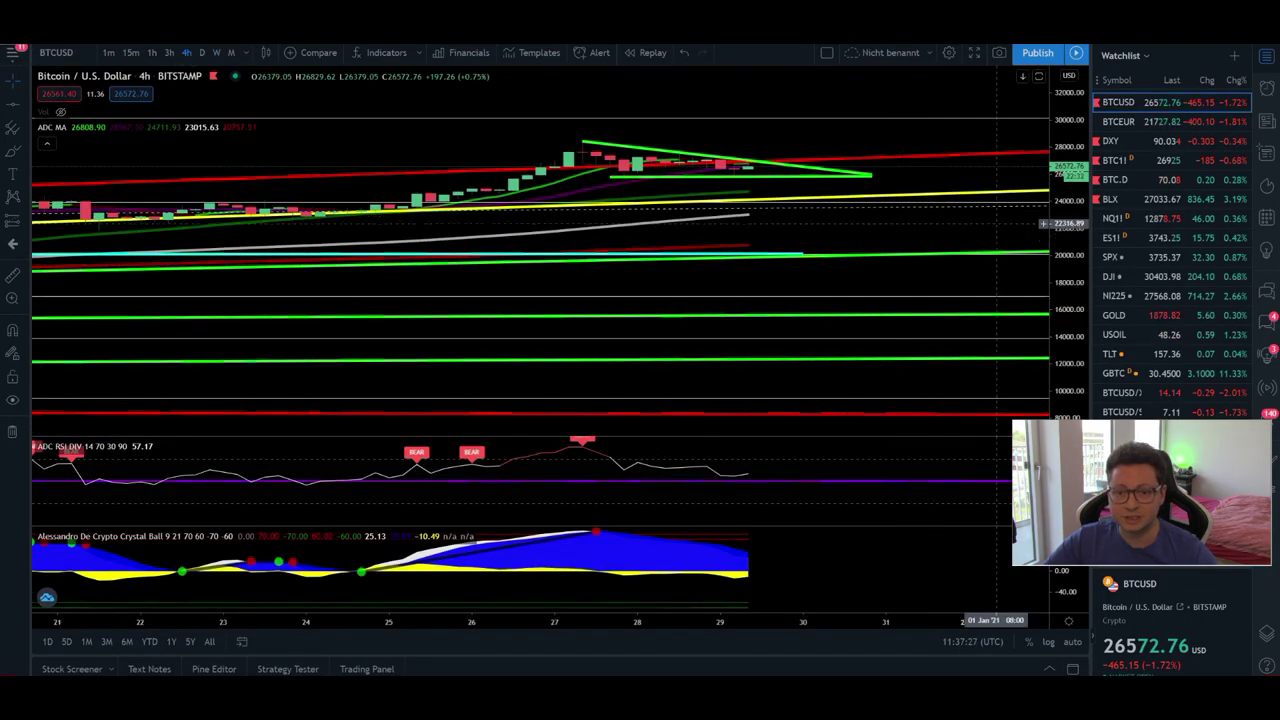
right_click(1066, 255)
click(1110, 252)
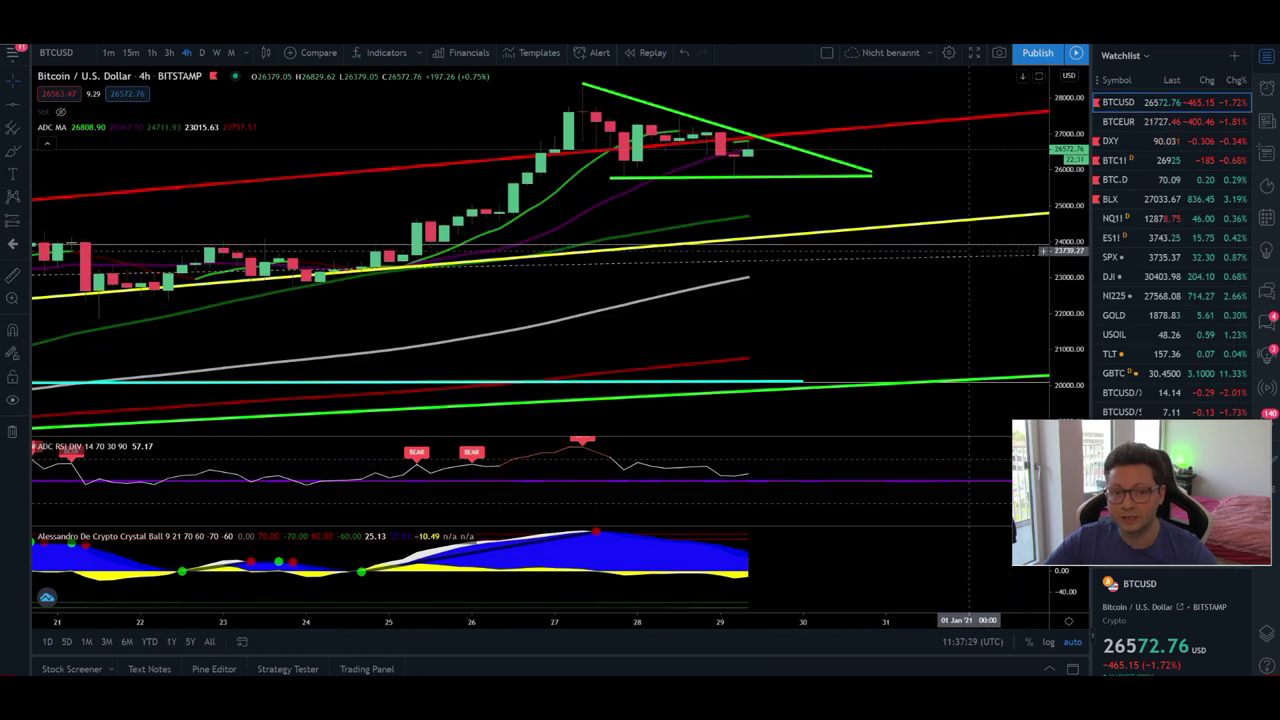
scroll(935, 197, down, 2)
drag(935, 197, 909, 197)
drag(1068, 228, 1068, 162)
drag(985, 157, 952, 238)
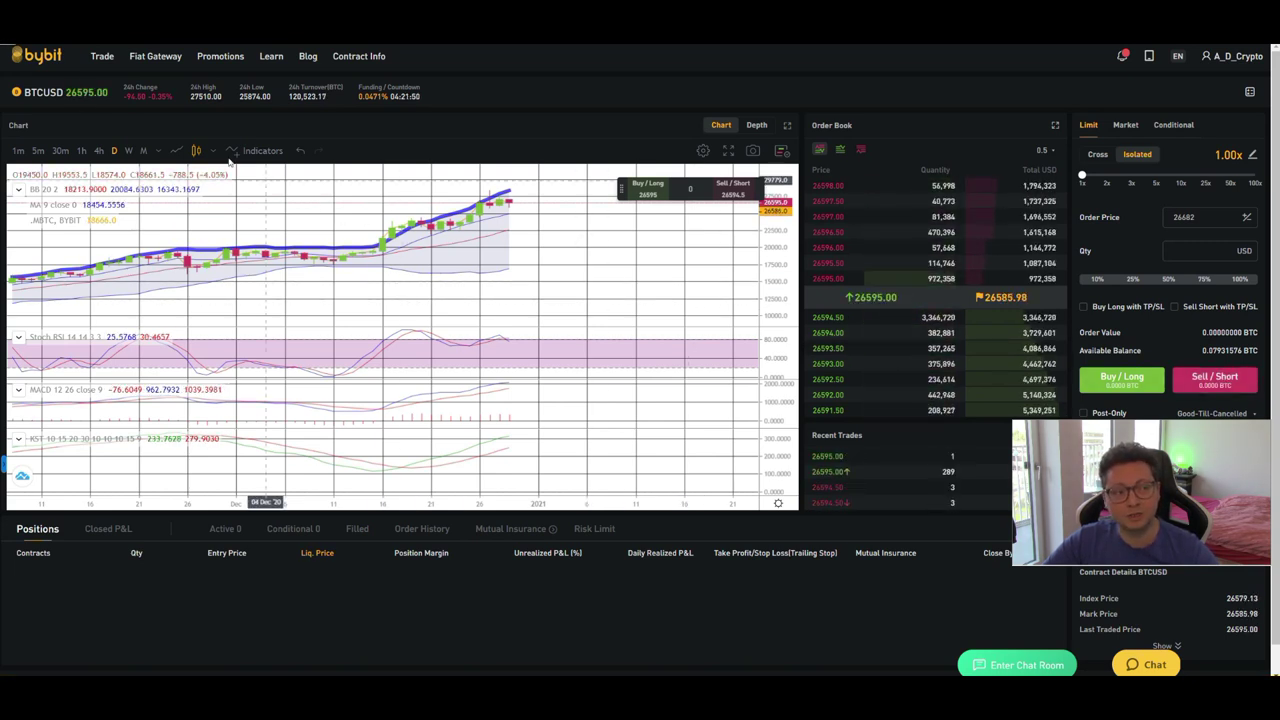
Return from Bybit to TradingView and examine the 4-hour BTCUSD chart from the 30000 level down to the cyan line near 20000.
key(alt+Tab)
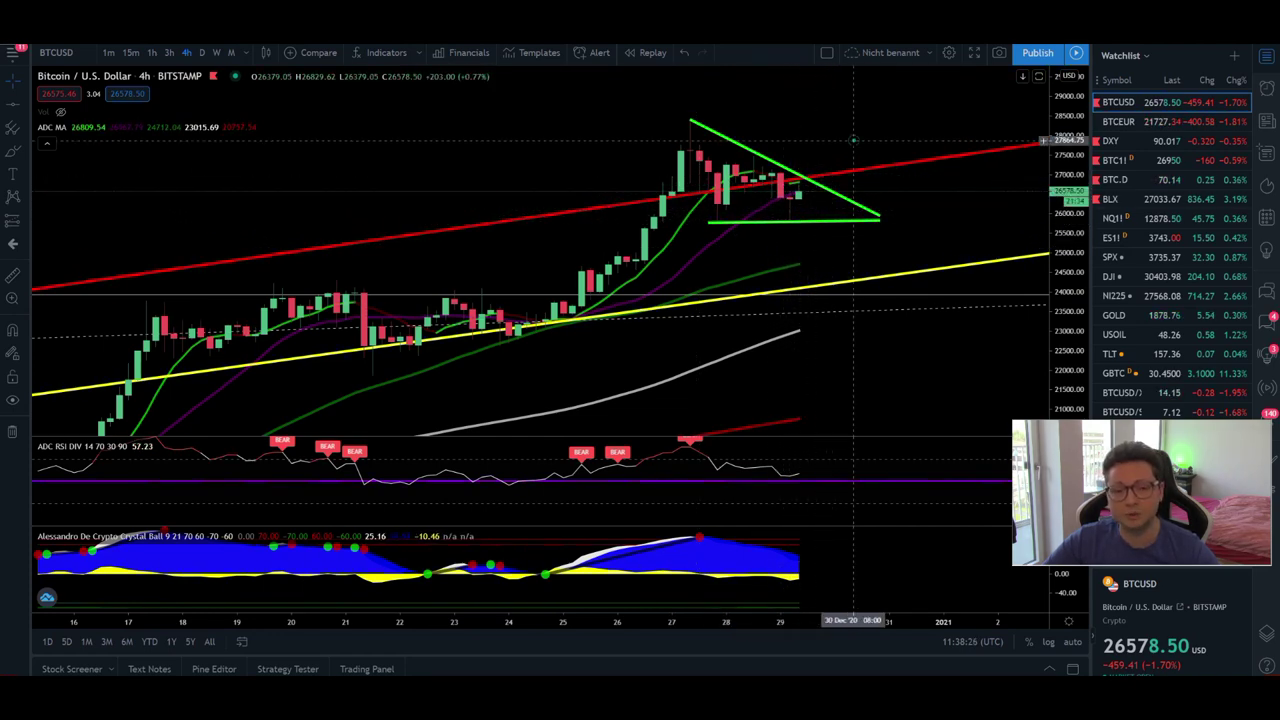
drag(853, 140, 798, 199)
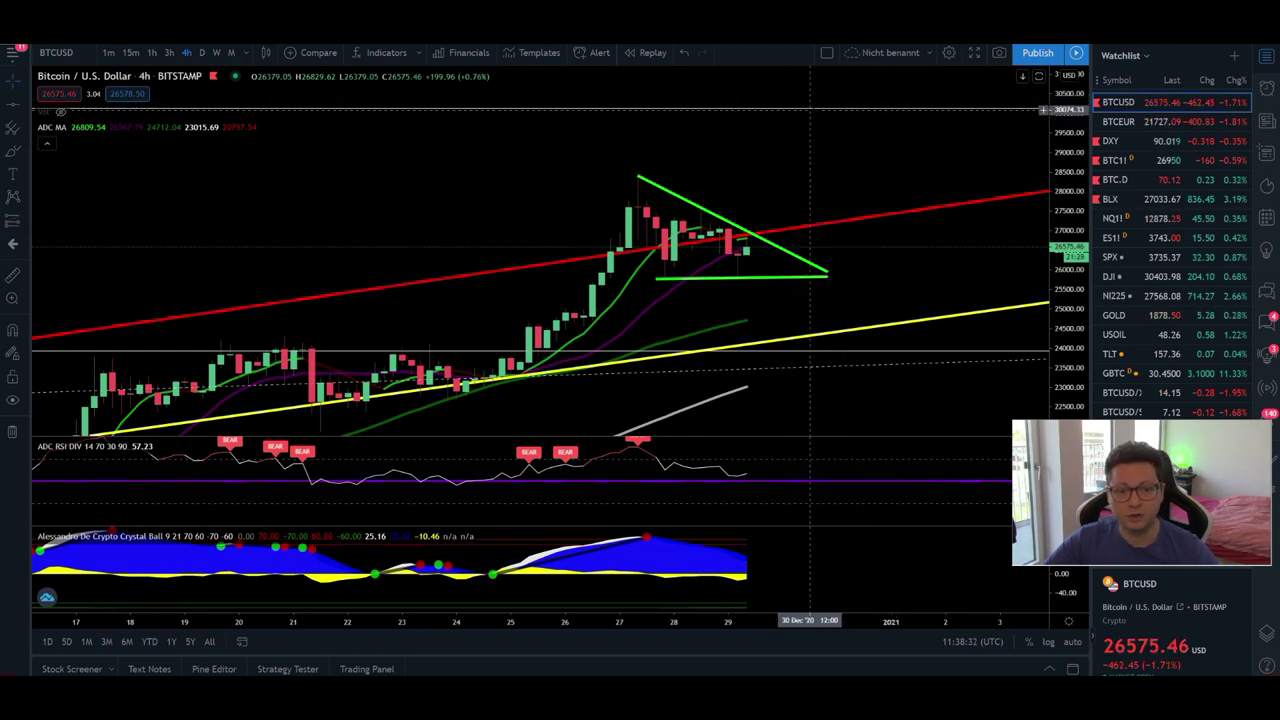
drag(895, 277, 840, 108)
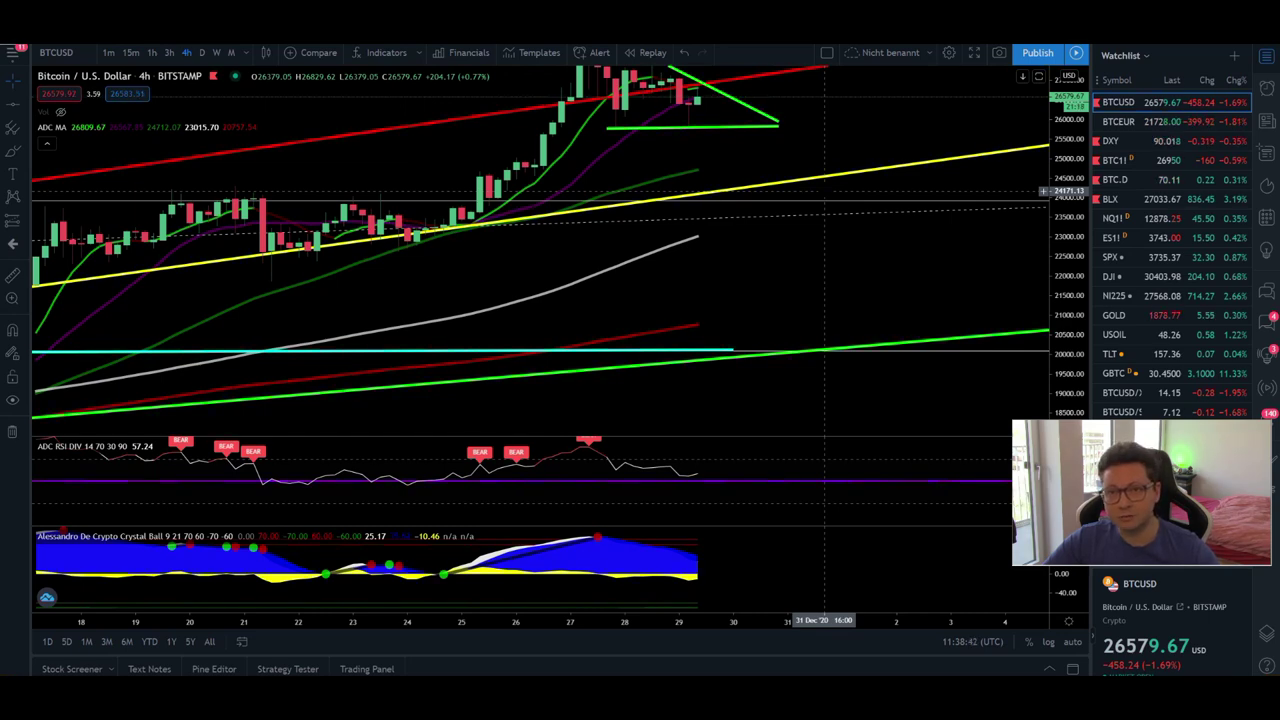
Switch to the YouTube video page and highlight the Livestreams and Discord Trading Chat links in its description.
key(ctrl+Tab)
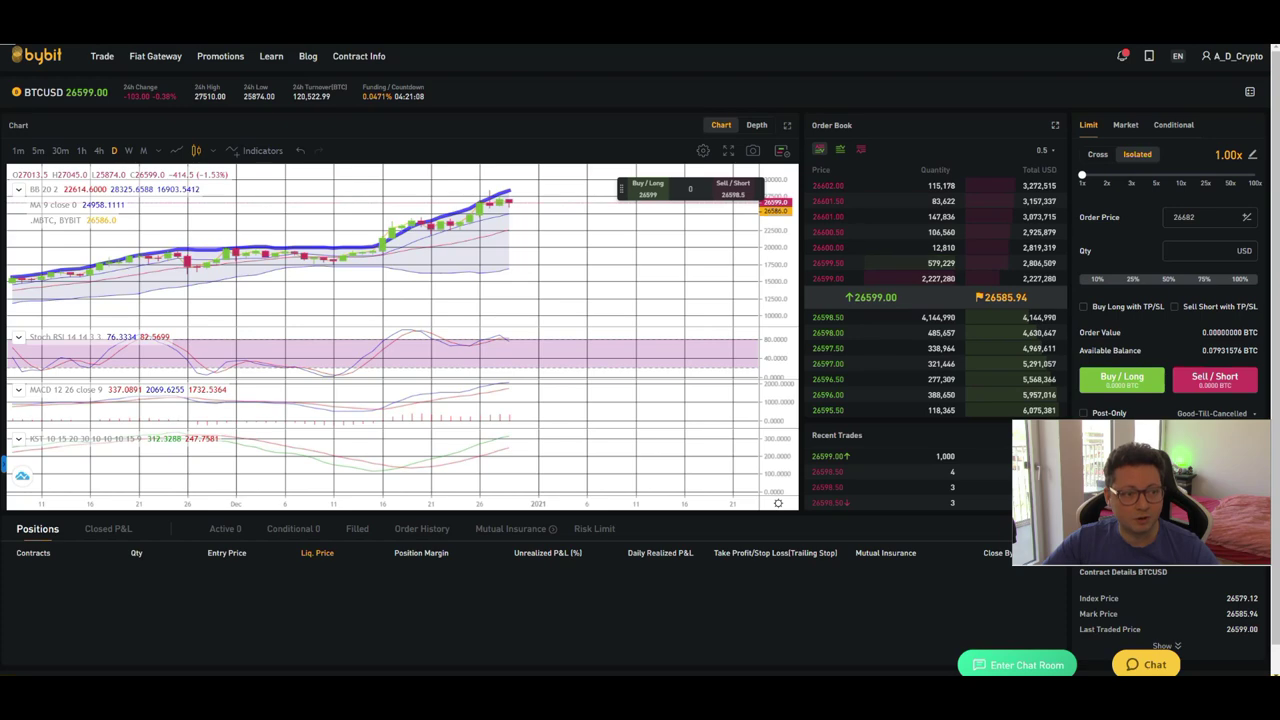
key(ctrl+Tab)
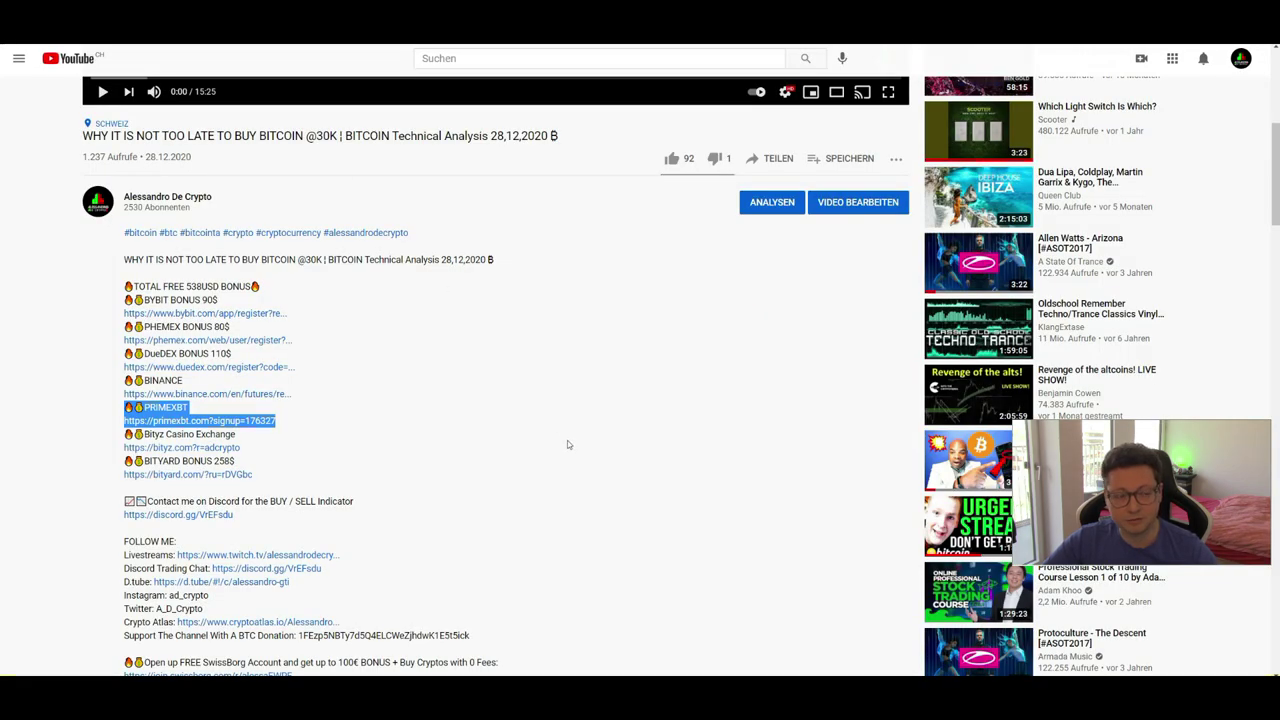
scroll(561, 429, up, 5)
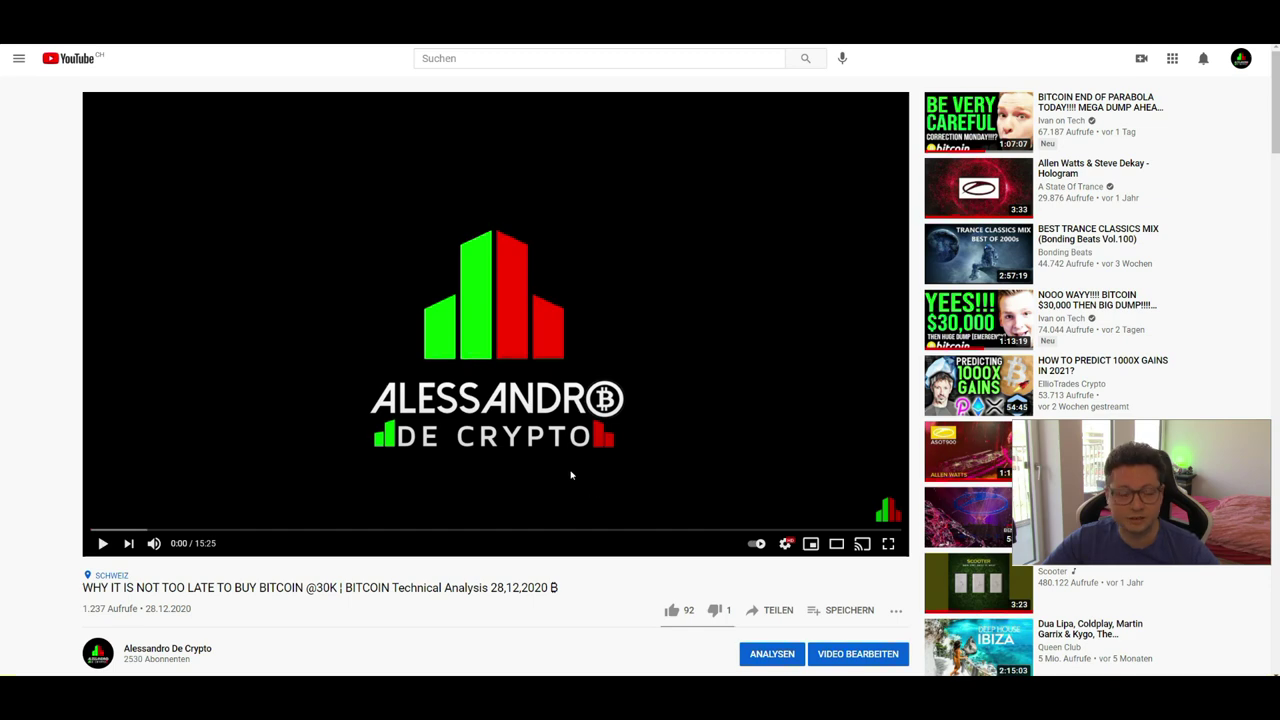
scroll(574, 474, down, 6)
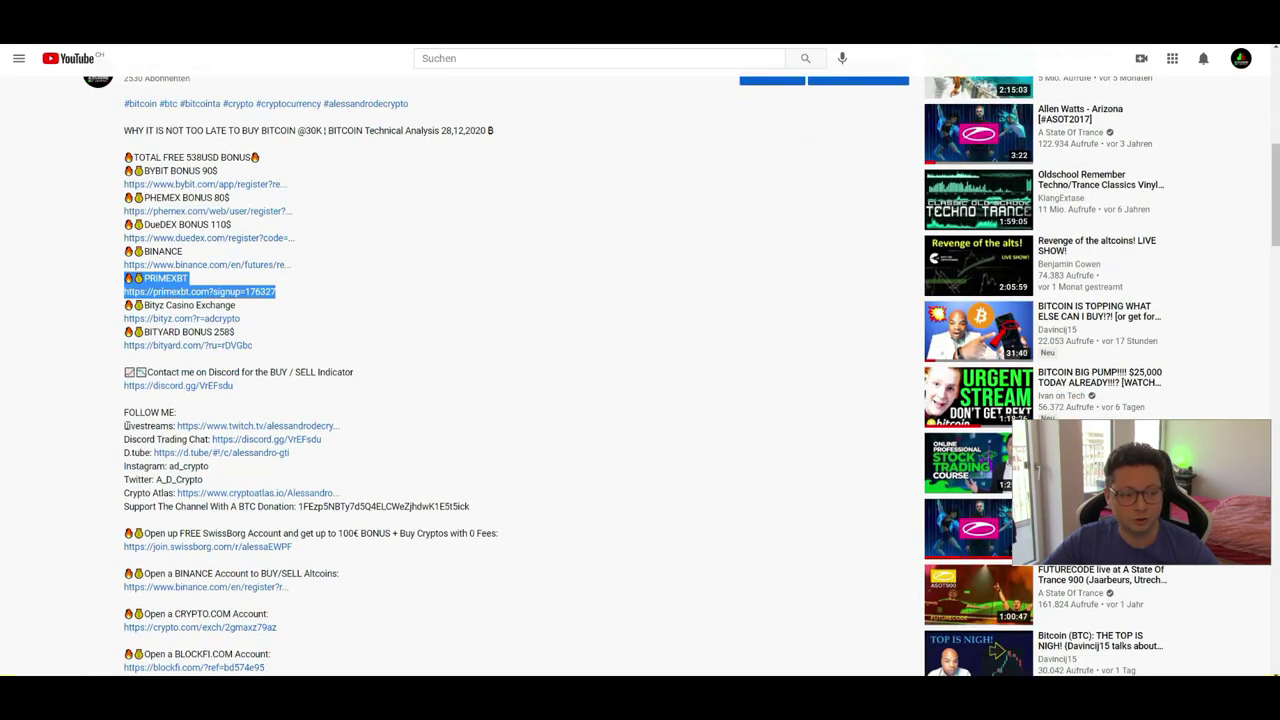
drag(124, 425, 312, 452)
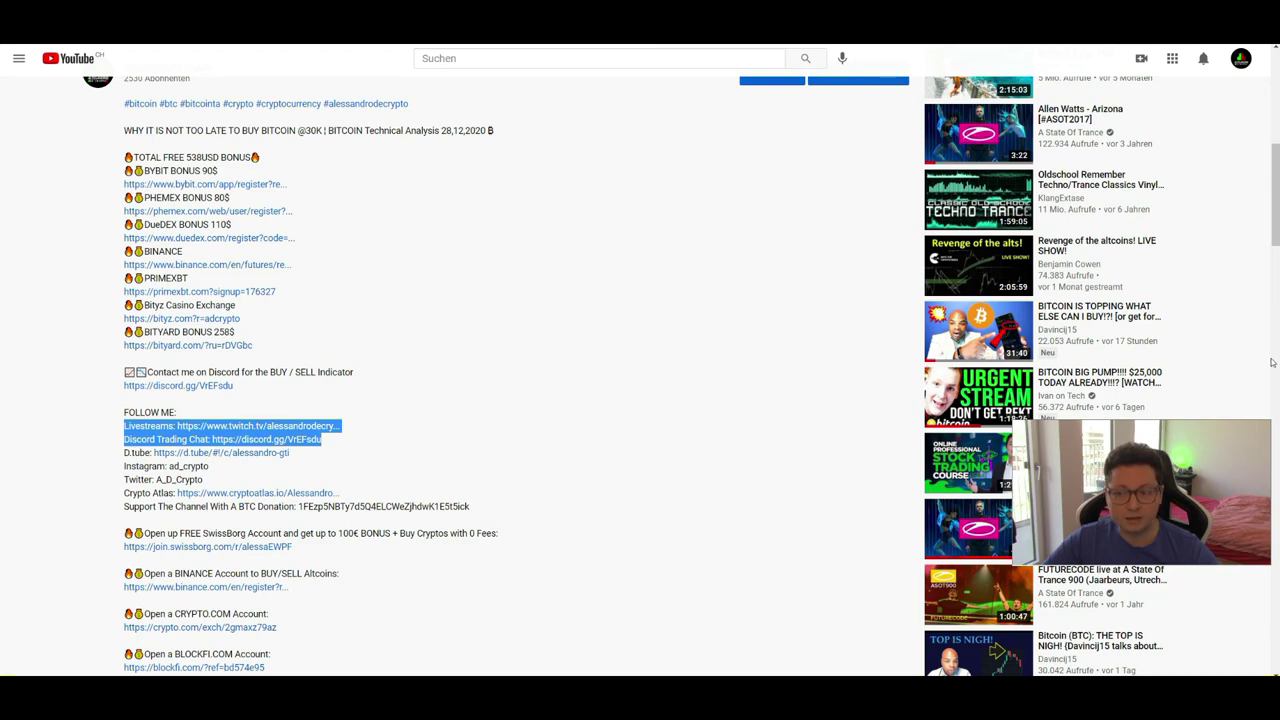
View the Crystal Ball Indicator stream in the Discord pop-out, and highlight the description's Discord contact entry for the BUY / SELL Indicator.
drag(1275, 366, 465, 182)
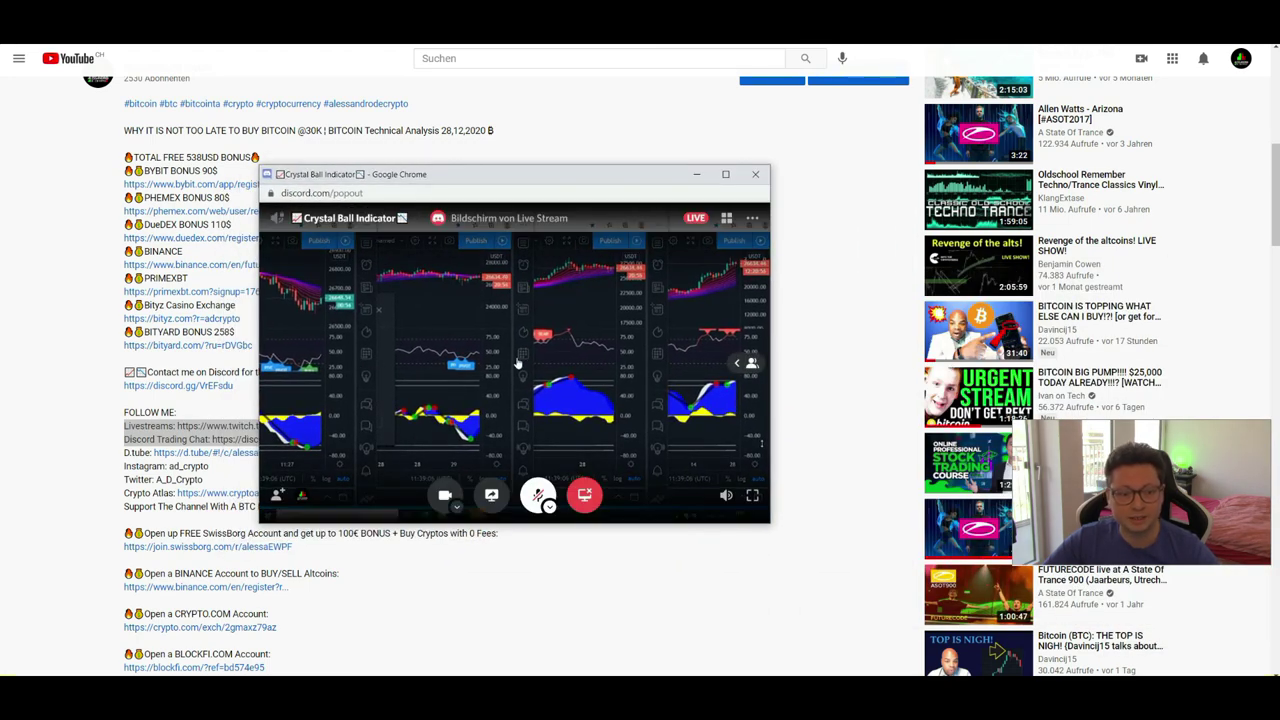
drag(500, 179, 1279, 340)
drag(125, 369, 258, 386)
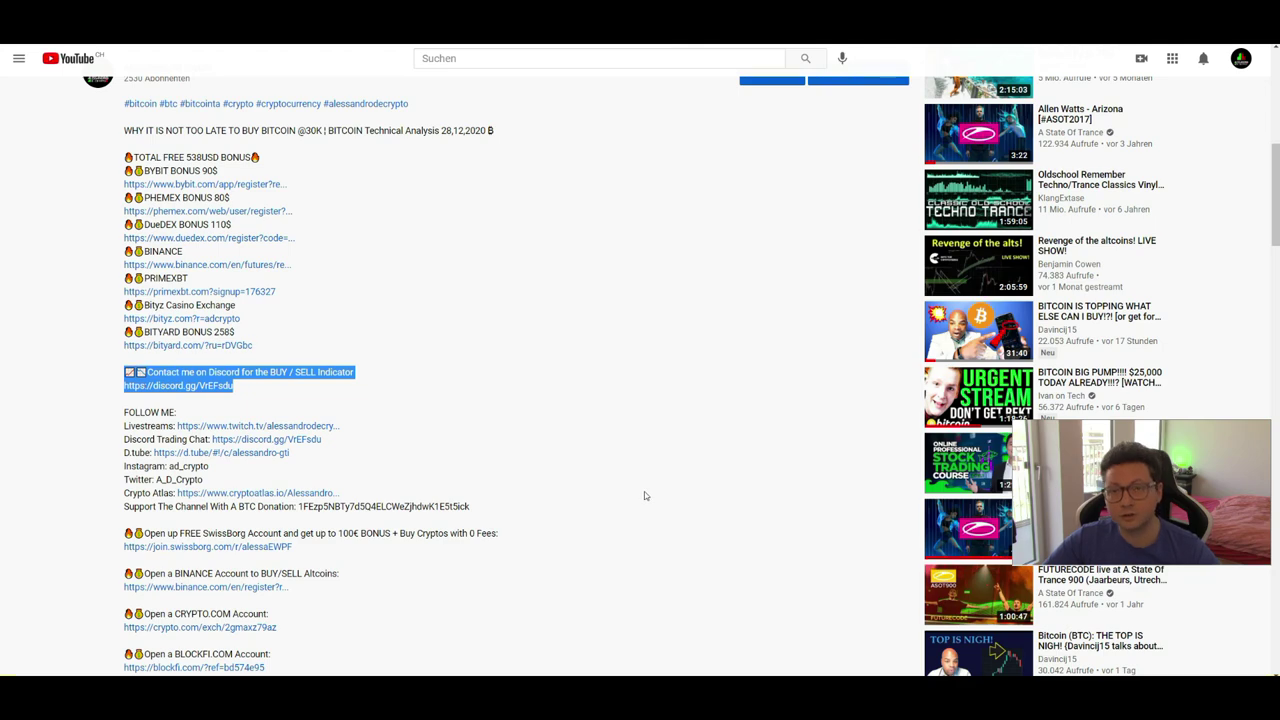
scroll(644, 496, up, 6)
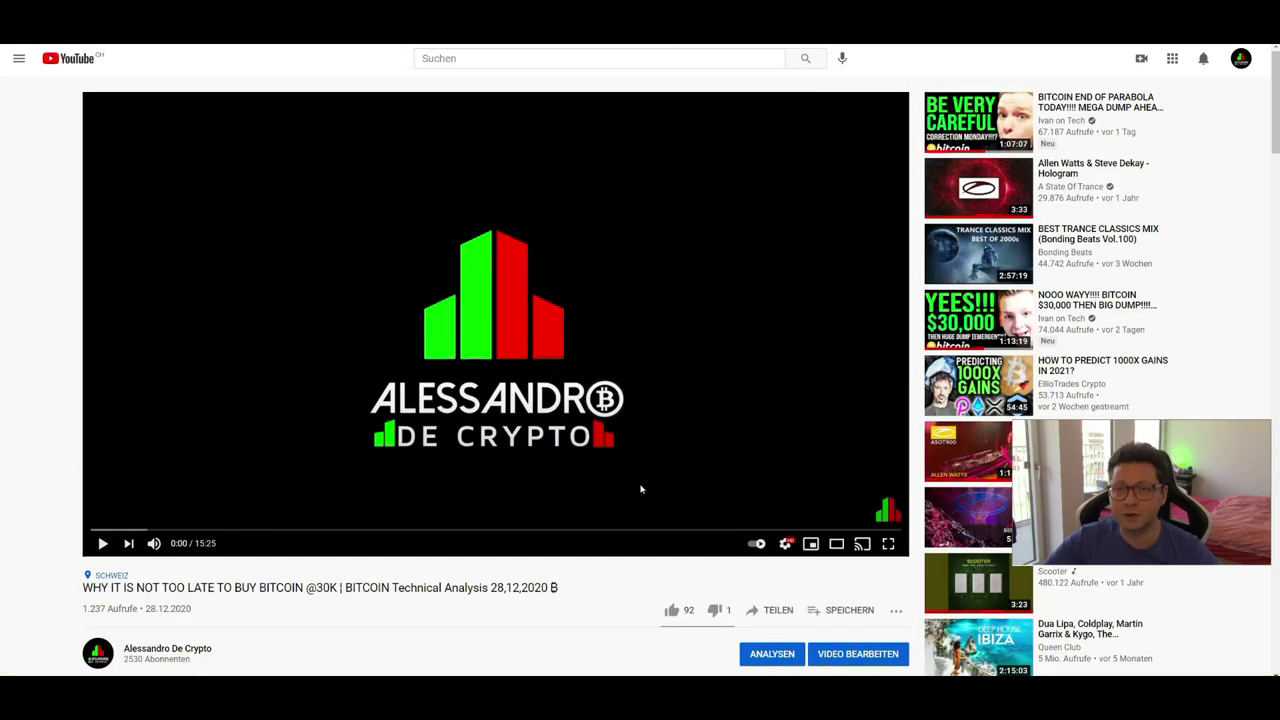